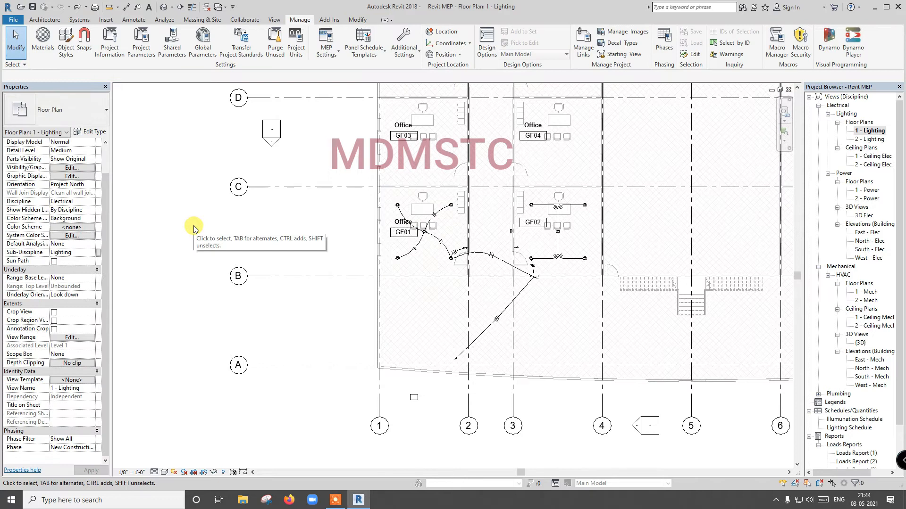
# Place a 15 kVA Dry Type Transformer 480-208Y120 NEMA Type 2 outside the building, below grid A and left of grid 1.
pyautogui.click(79, 20)
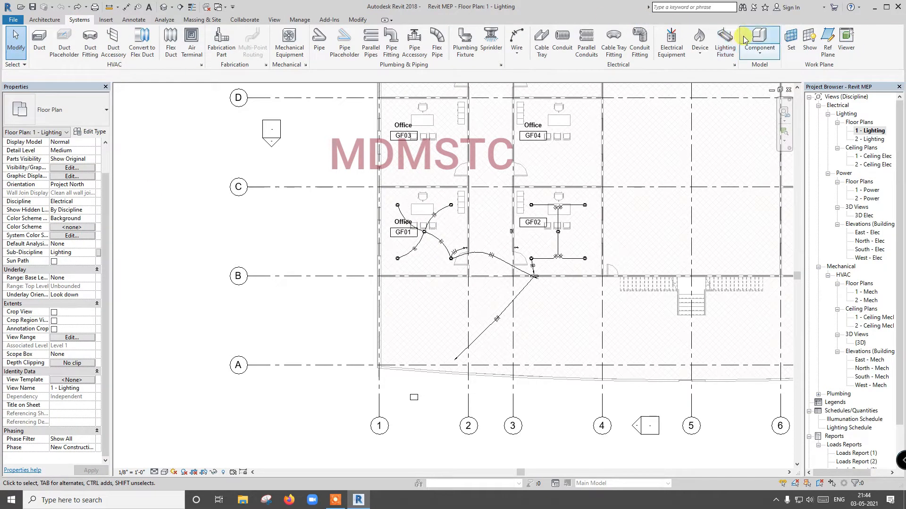
pyautogui.click(672, 40)
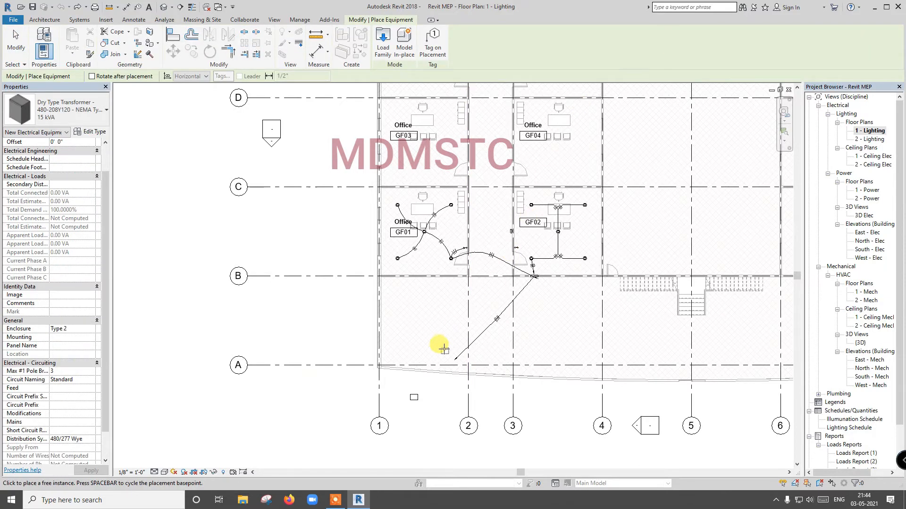
pyautogui.scroll(-2, 377, 355)
pyautogui.scroll(4, 376, 353)
pyautogui.scroll(2, 376, 354)
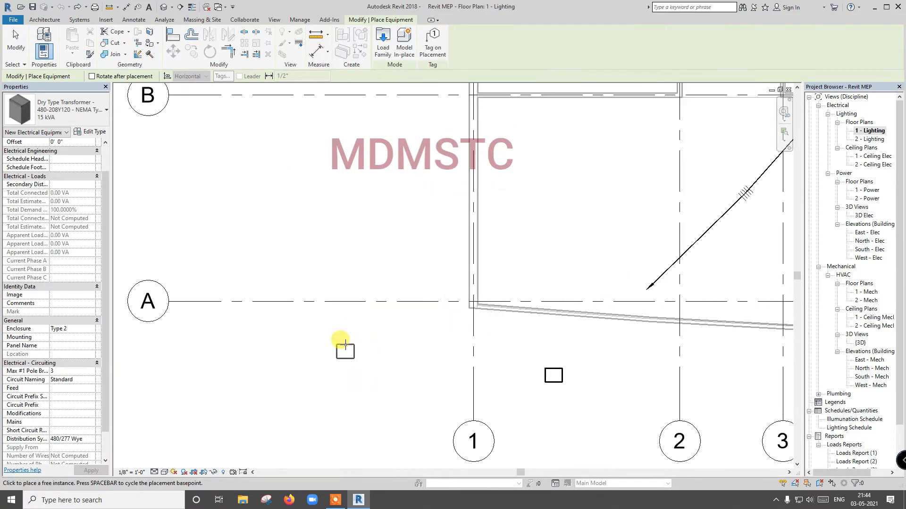
pyautogui.click(344, 348)
pyautogui.scroll(2, 309, 350)
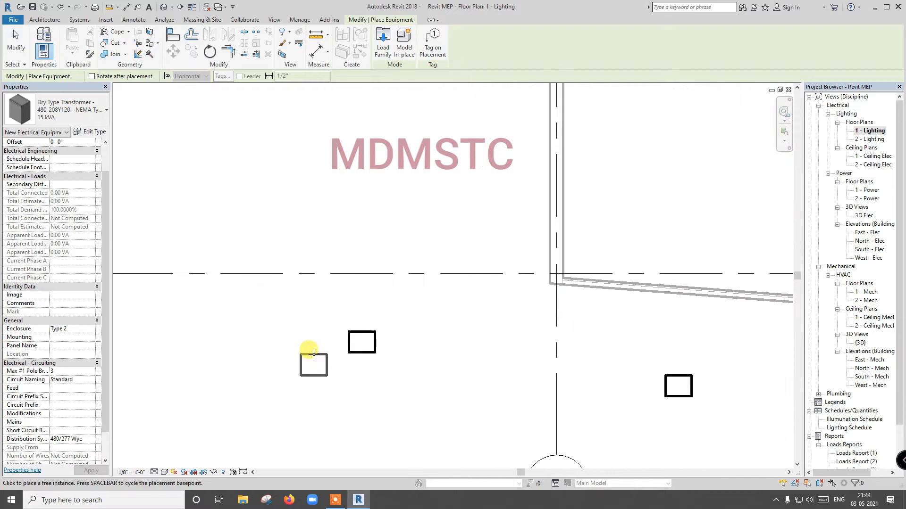
pyautogui.press('Escape')
# Check which secondary distribution systems are available for the newly placed transformer.
pyautogui.click(362, 353)
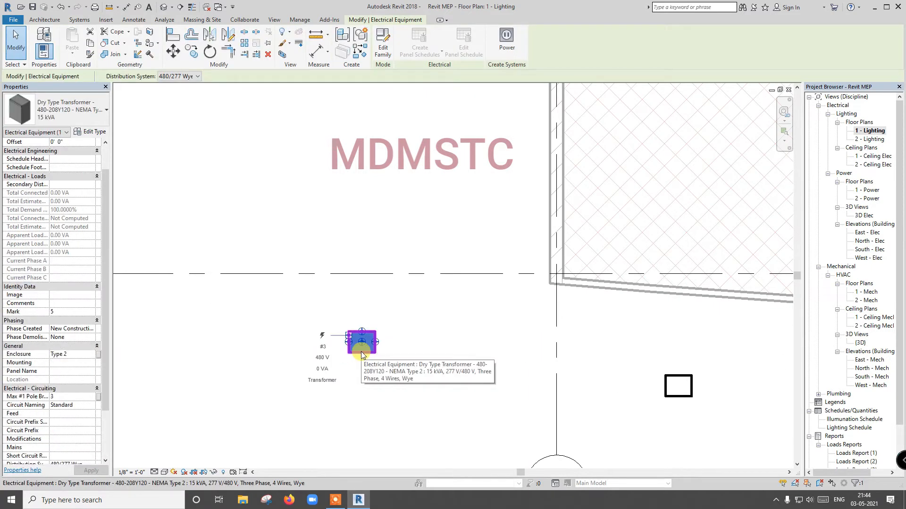
pyautogui.click(91, 185)
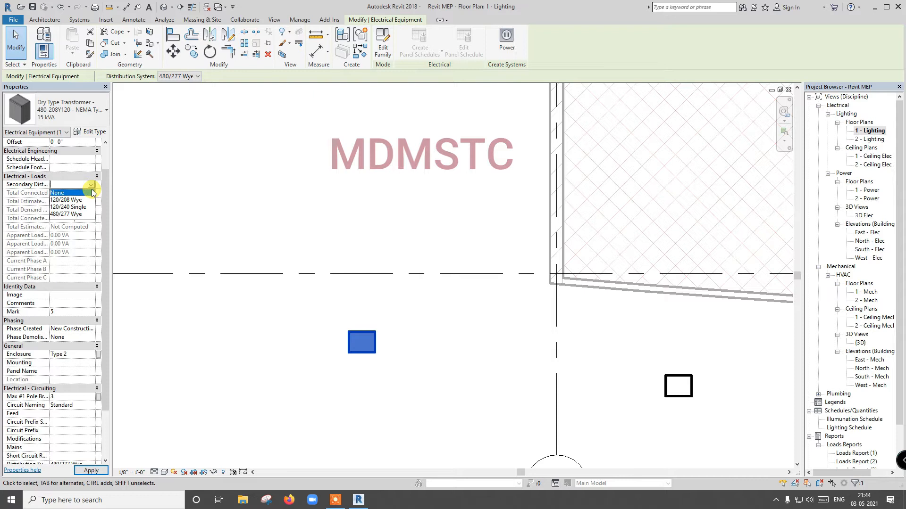
pyautogui.click(92, 193)
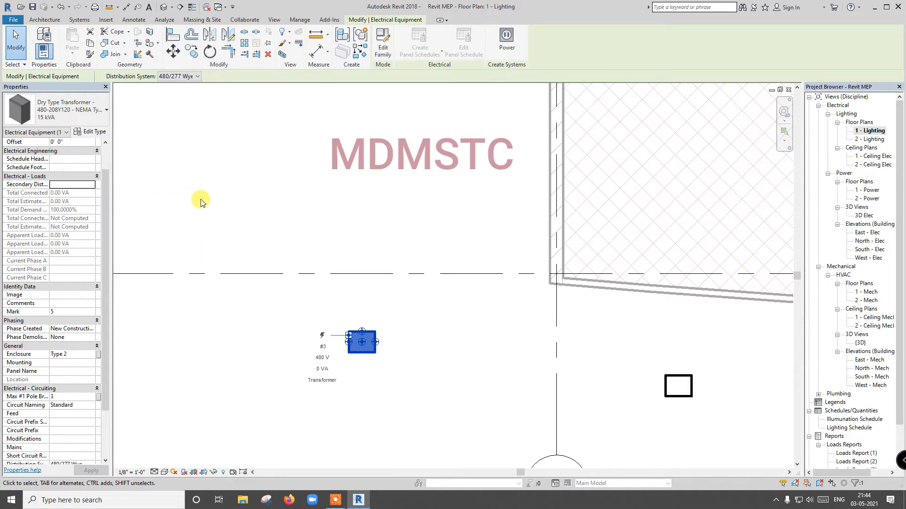
pyautogui.click(215, 206)
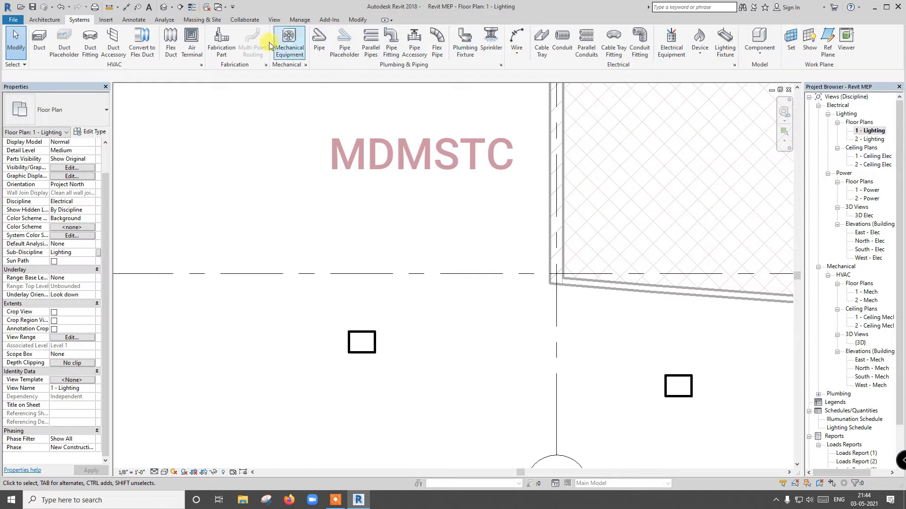
# Open the Electrical Settings and examine the hidden line, general, angles and wiring settings.
pyautogui.click(299, 21)
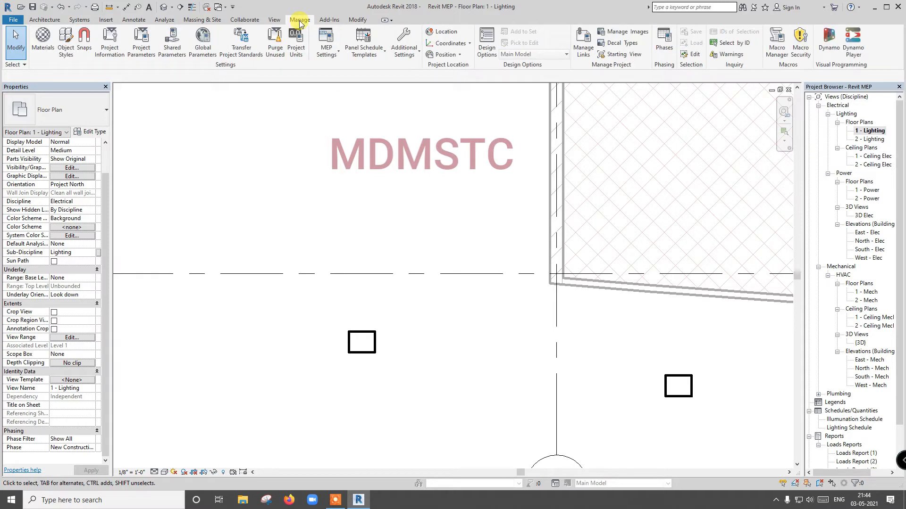
pyautogui.click(335, 61)
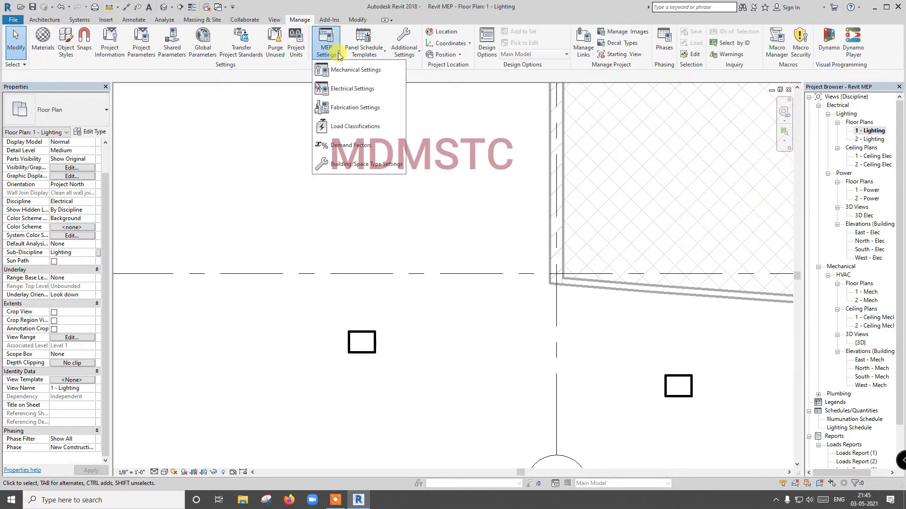
pyautogui.click(342, 89)
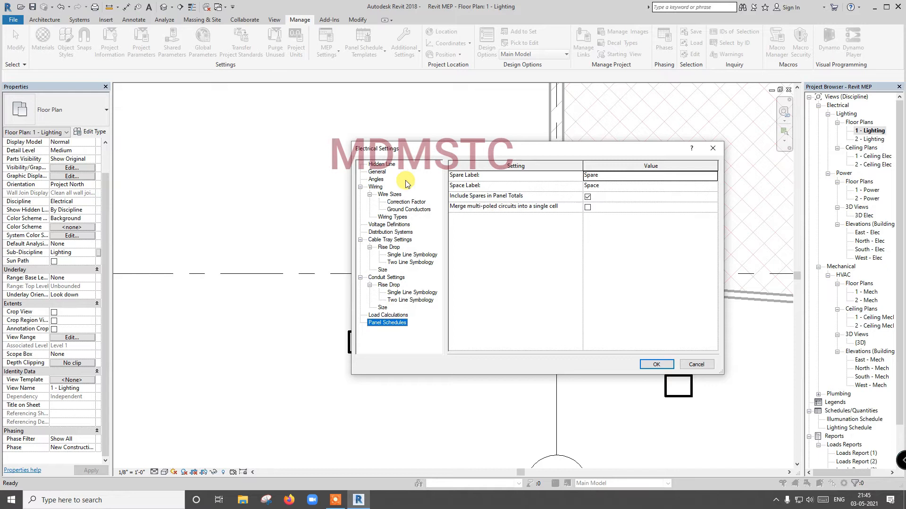
pyautogui.click(389, 164)
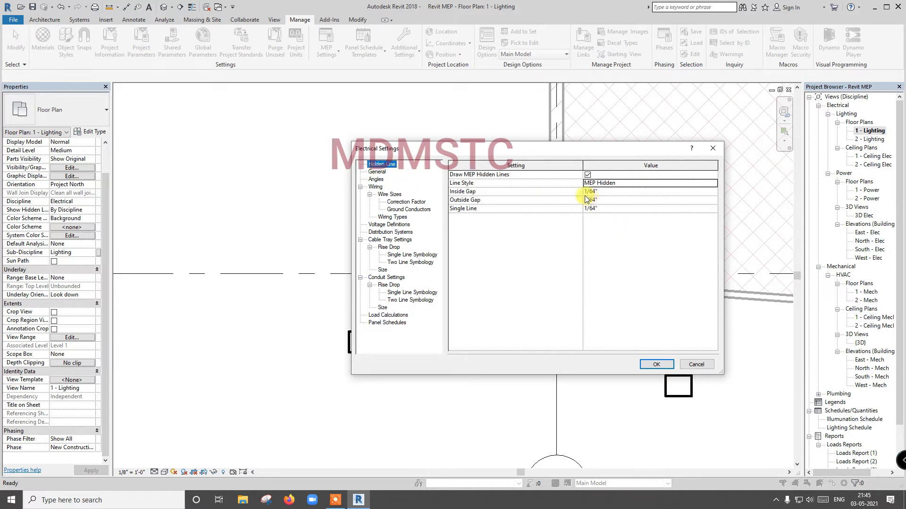
pyautogui.click(378, 173)
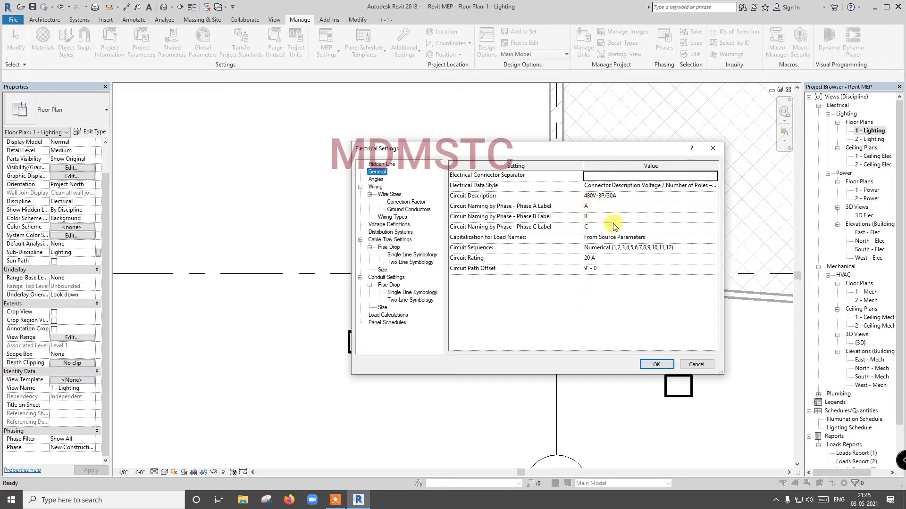
pyautogui.click(375, 179)
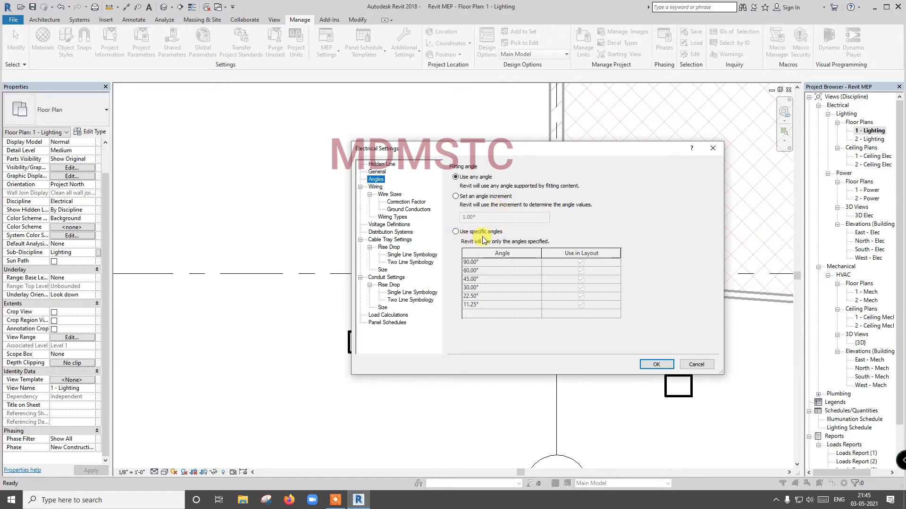
pyautogui.click(376, 187)
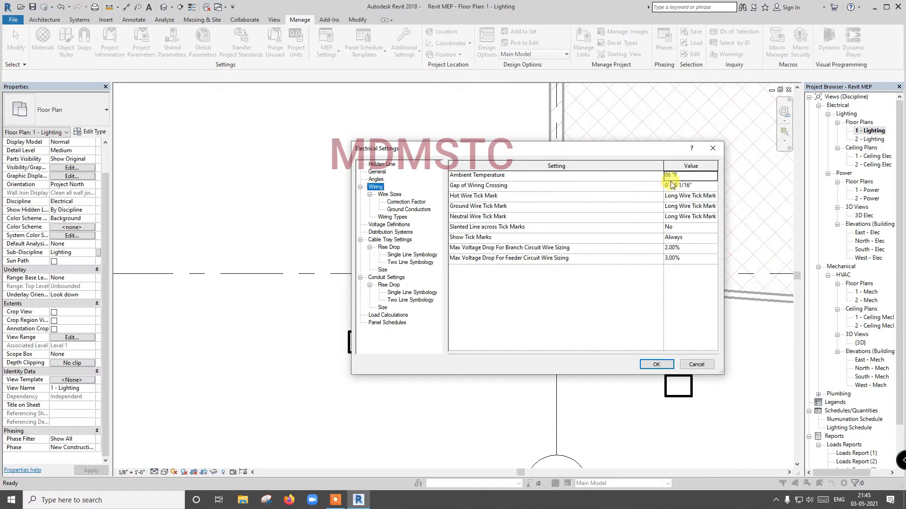
# Examine the wire sizes with their material, temperature and insulation options, and show the table for Copper.
pyautogui.click(401, 195)
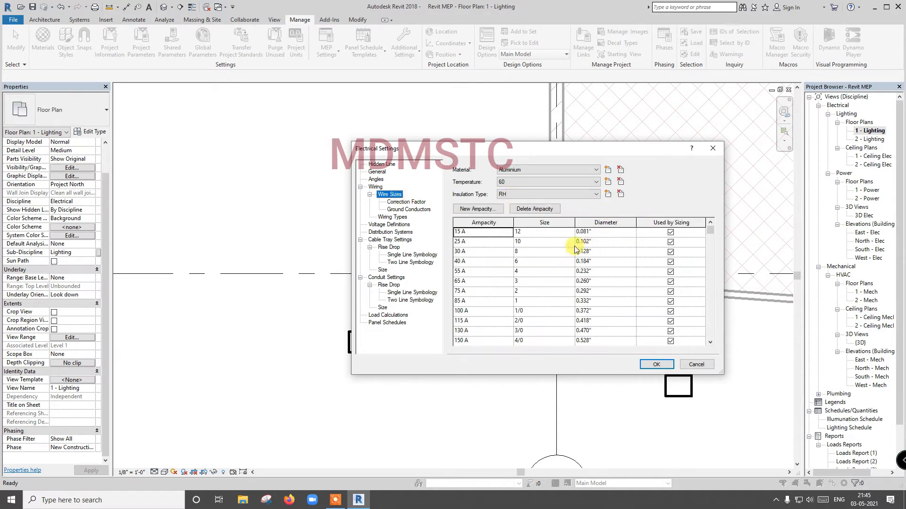
pyautogui.click(563, 172)
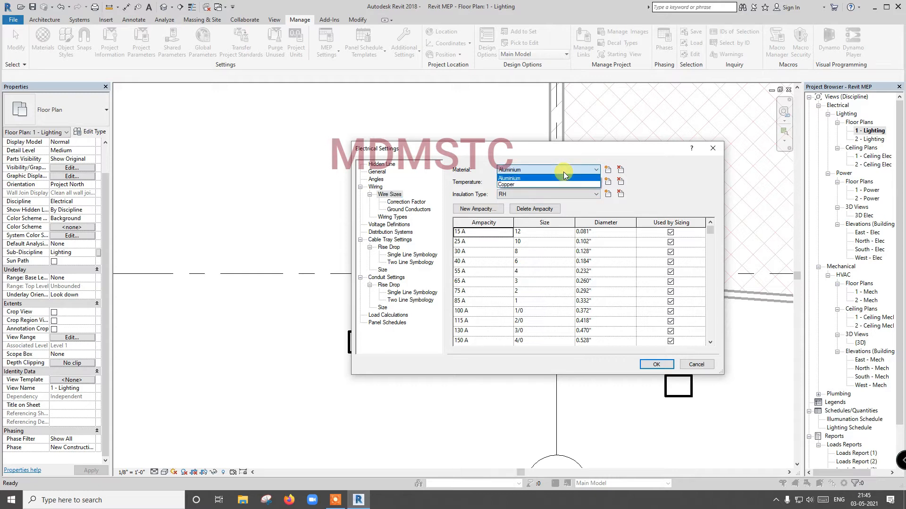
pyautogui.click(563, 172)
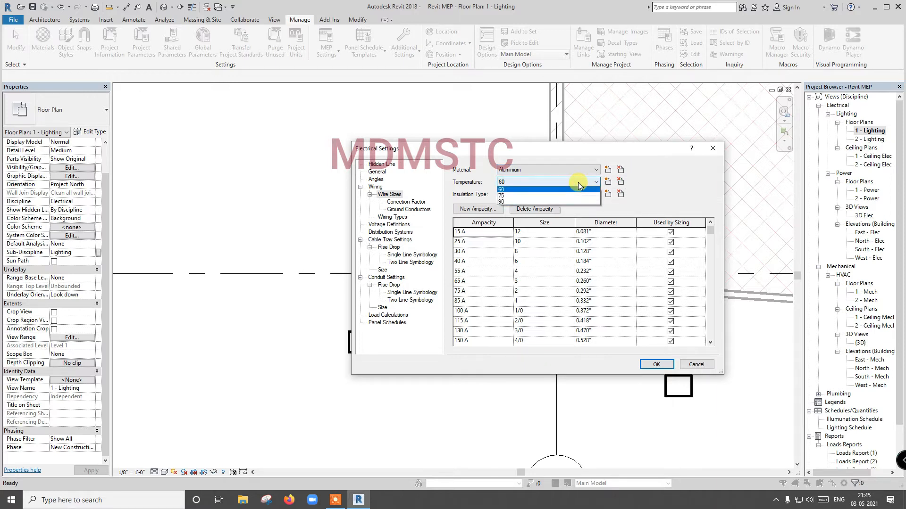
pyautogui.click(573, 193)
pyautogui.click(572, 193)
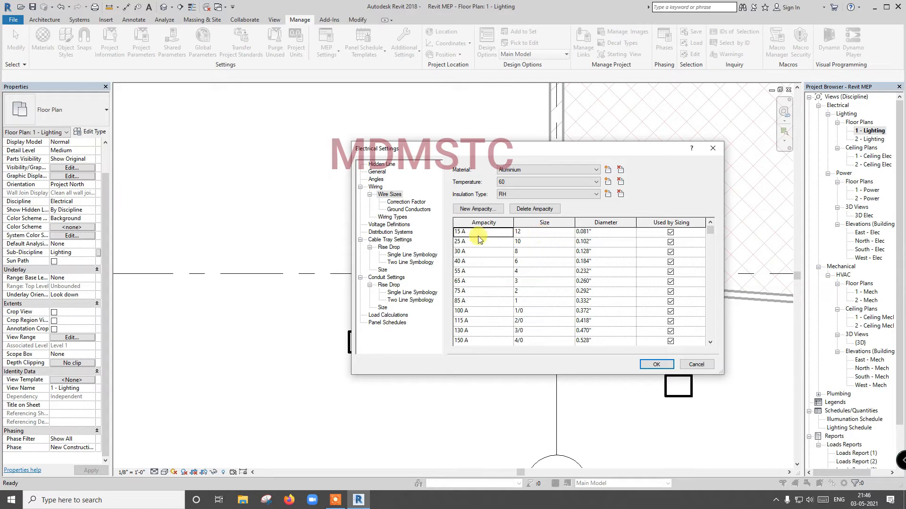
pyautogui.click(557, 168)
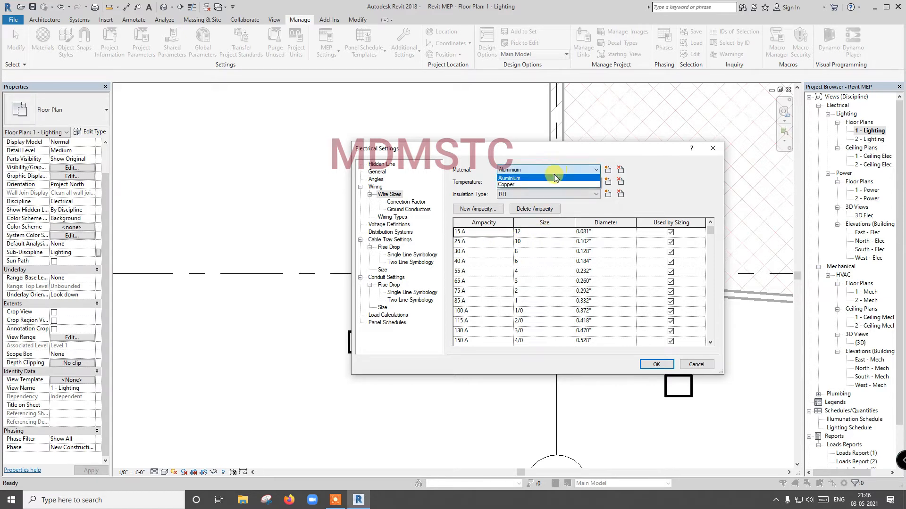
pyautogui.click(544, 185)
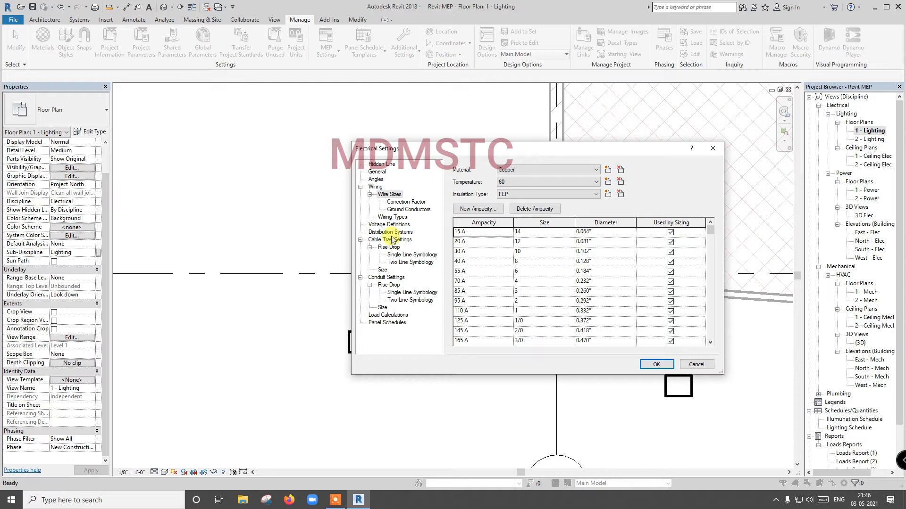
# Show the wire correction factors for Copper at temperature 60.
pyautogui.click(417, 204)
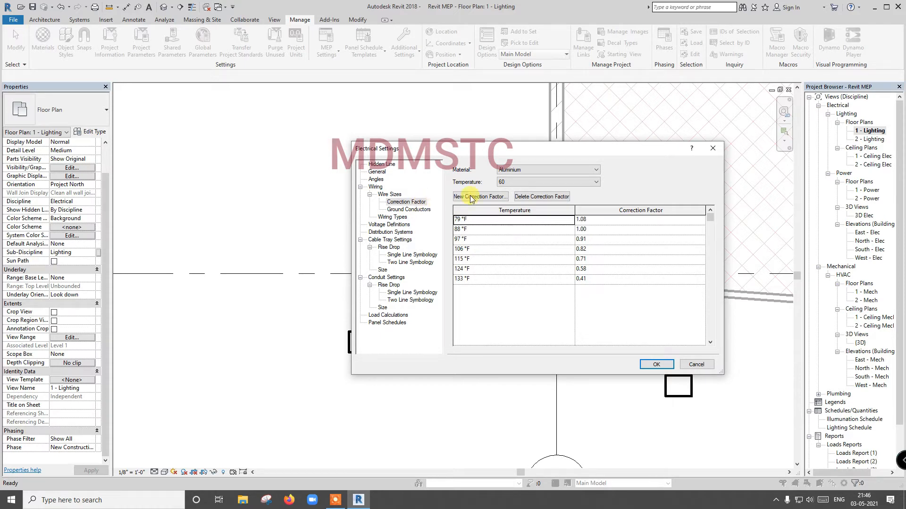
pyautogui.click(542, 172)
pyautogui.click(533, 182)
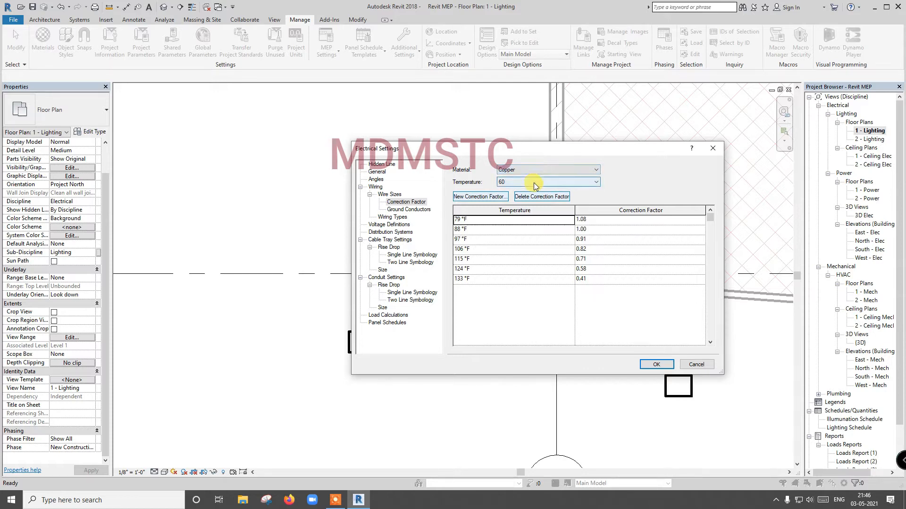
pyautogui.click(534, 182)
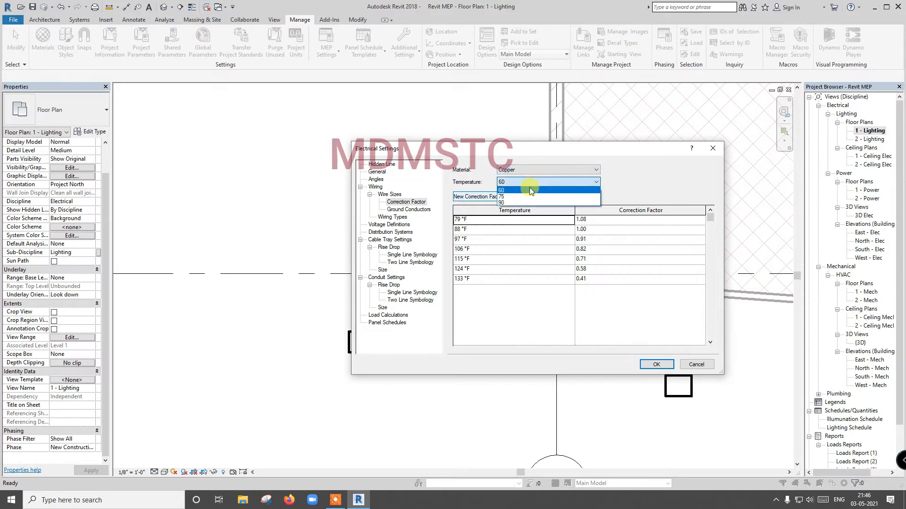
pyautogui.click(530, 189)
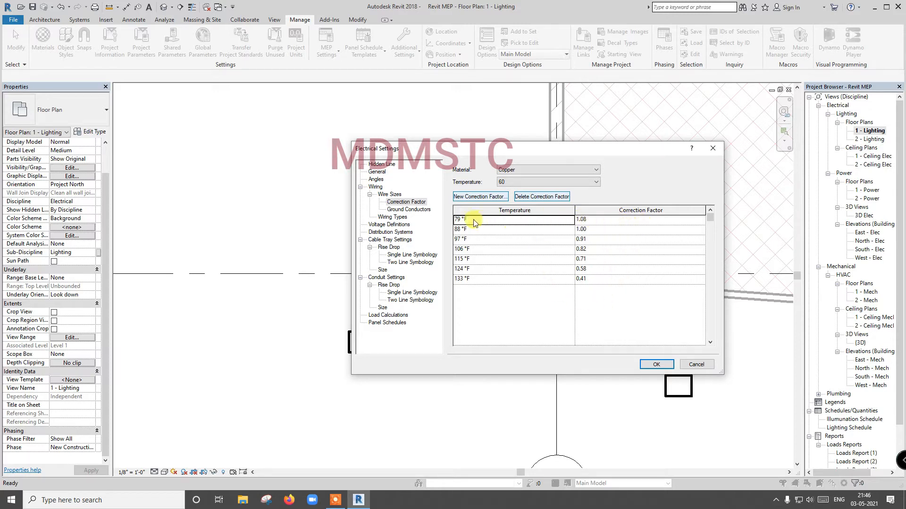
# Show the ground conductor sizes for Copper and review the defined wiring types.
pyautogui.click(407, 209)
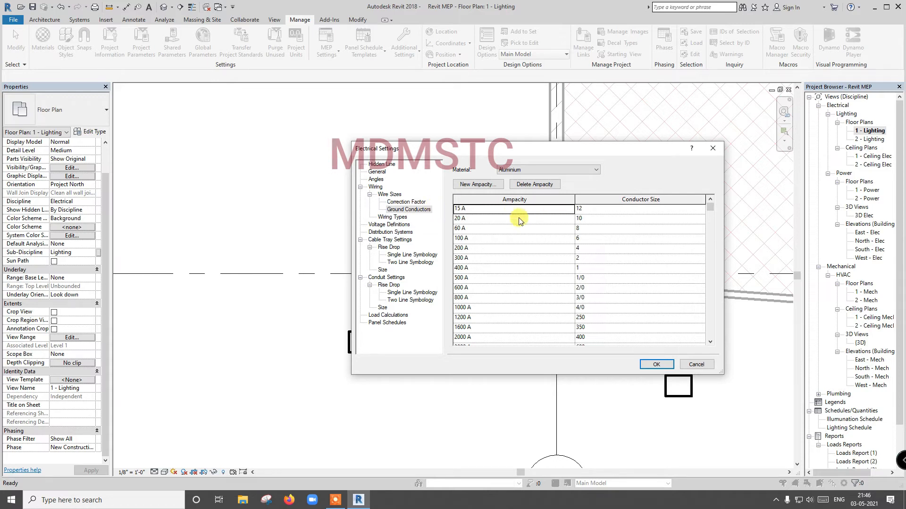
pyautogui.click(582, 171)
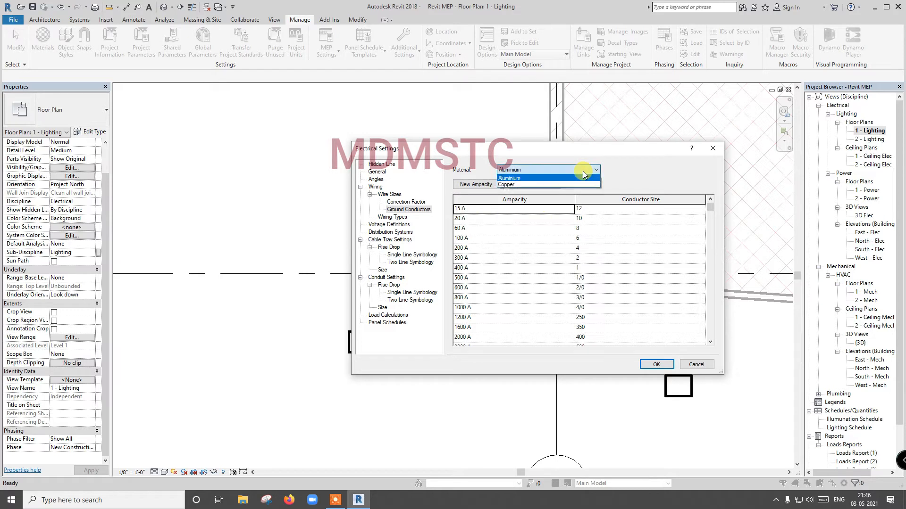
pyautogui.click(545, 185)
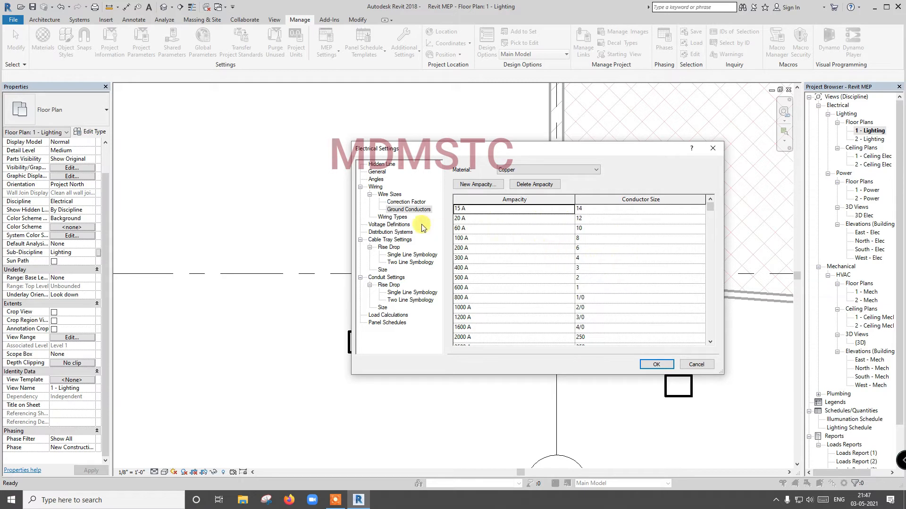
pyautogui.click(391, 218)
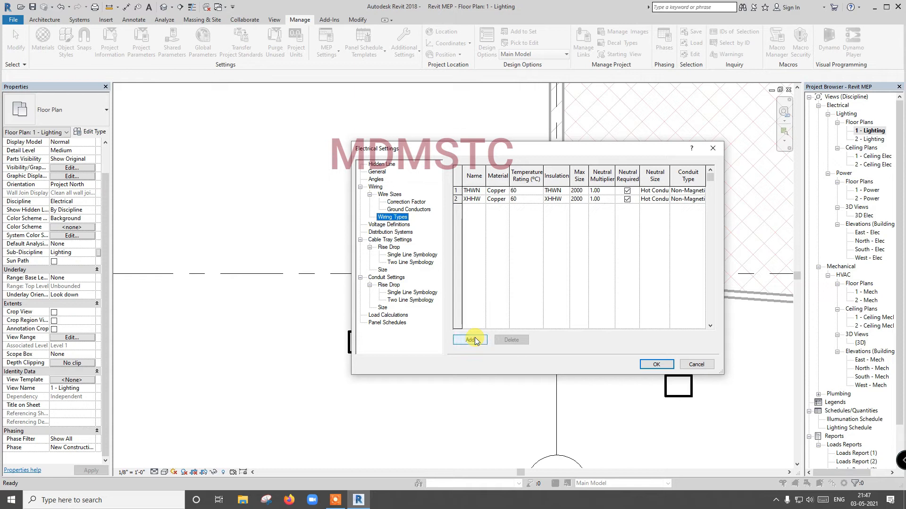
# Add a voltage definition named 230 with a value of 230 V, a minimum of 220 V and a maximum of 240 V.
pyautogui.click(406, 225)
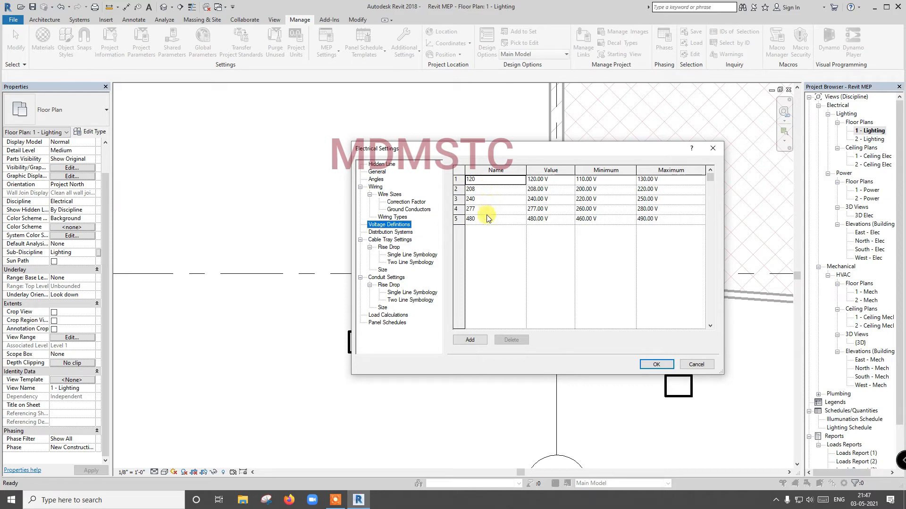
pyautogui.click(470, 339)
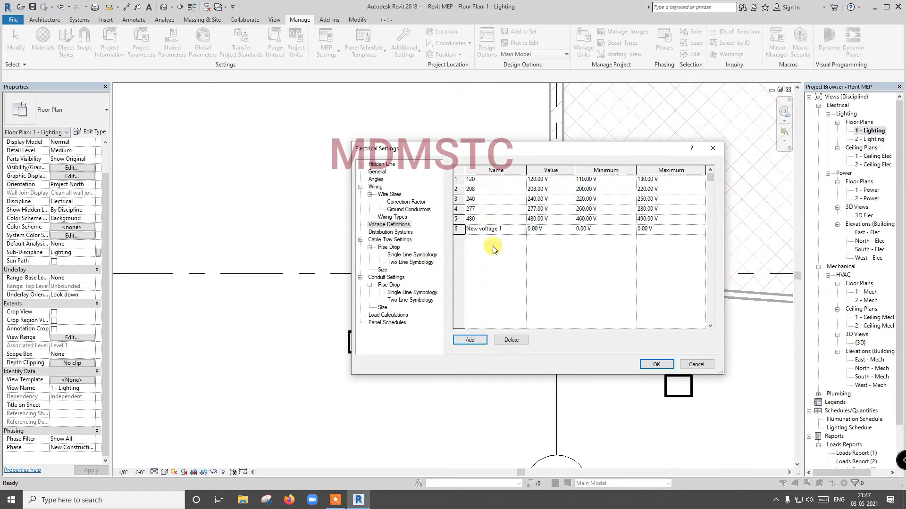
pyautogui.click(503, 227)
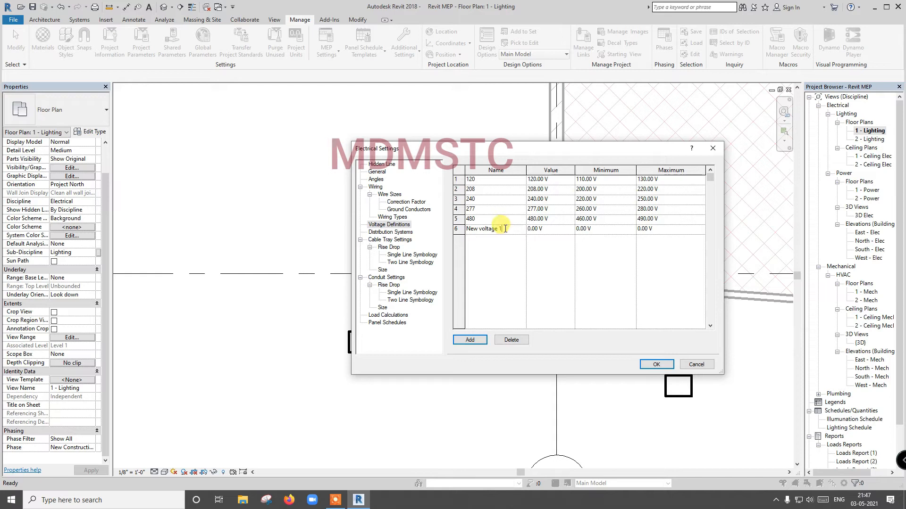
pyautogui.press('BackSpace')
pyautogui.press('BackSpace')
pyautogui.press('BackSpace')
pyautogui.press('BackSpace')
pyautogui.press('BackSpace')
pyautogui.press('BackSpace')
pyautogui.press('BackSpace')
pyautogui.press('BackSpace')
pyautogui.press('BackSpace')
pyautogui.press('BackSpace')
pyautogui.press('BackSpace')
pyautogui.write('2')
pyautogui.press('Tab')
pyautogui.write('230')
pyautogui.press('Tab')
pyautogui.write('220')
pyautogui.press('Tab')
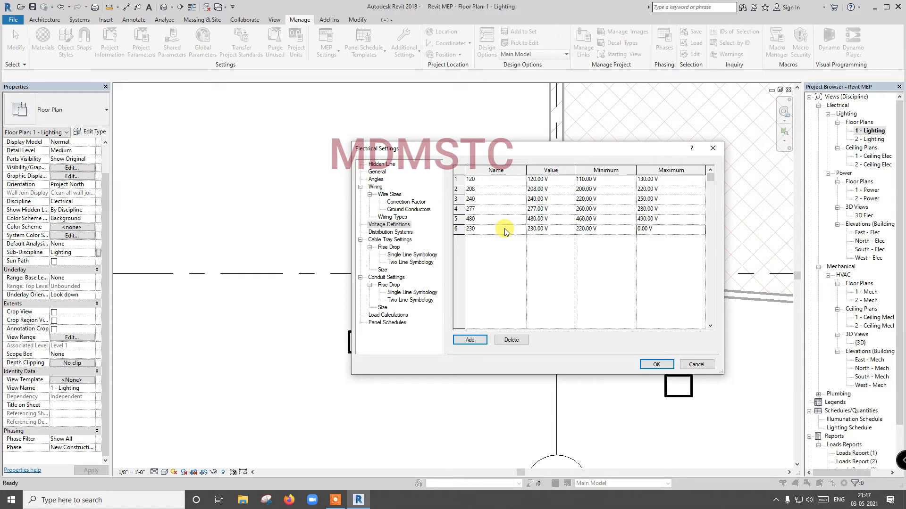
pyautogui.write('240')
pyautogui.press('Return')
# Add a distribution system named 440/230 wYE with a Three phase and a Wye configuration.
pyautogui.click(387, 234)
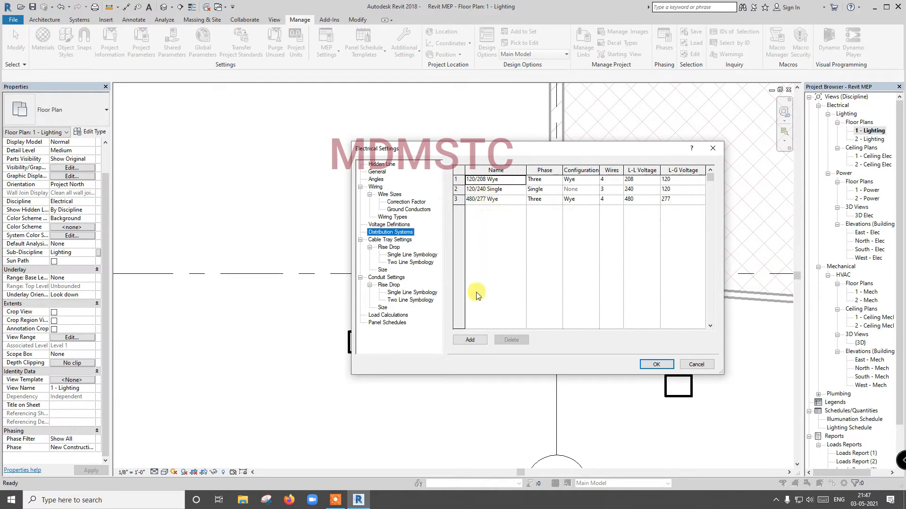
pyautogui.click(470, 340)
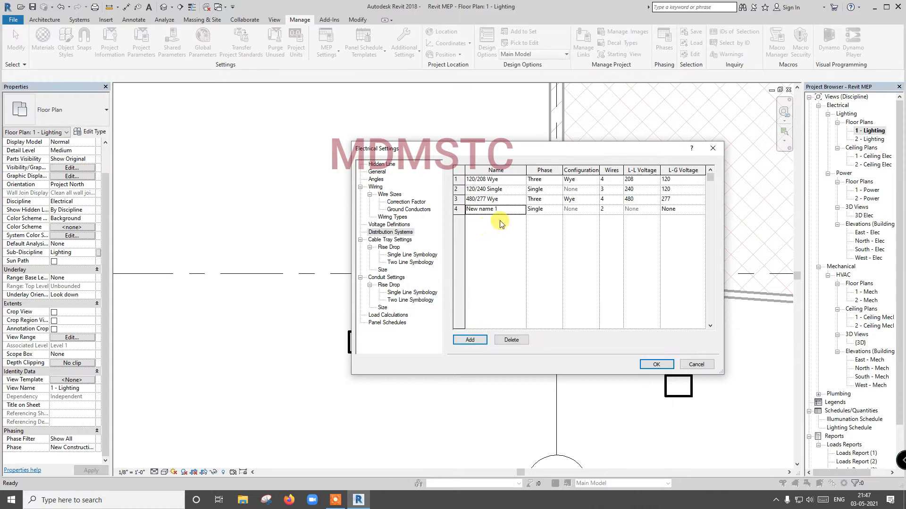
pyautogui.click(519, 209)
pyautogui.write('440/230 wYE')
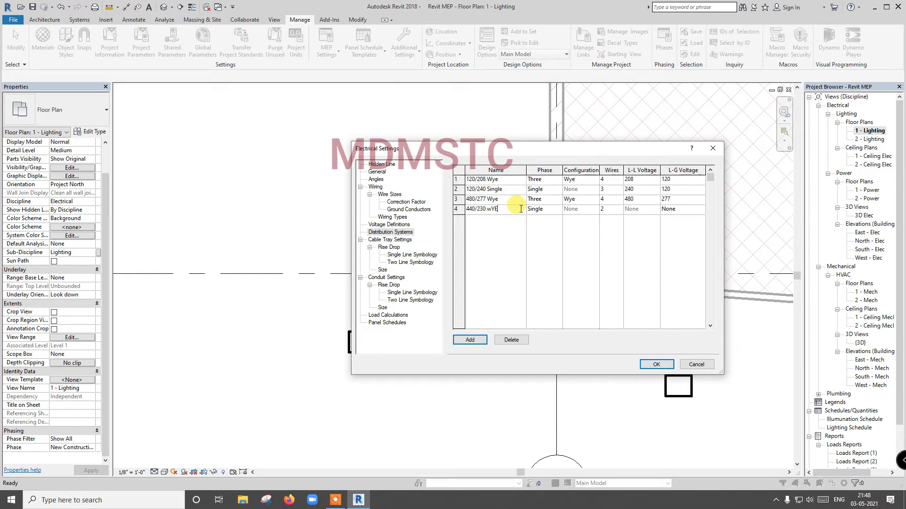
pyautogui.press('Tab')
pyautogui.press('Down')
pyautogui.press('Tab')
pyautogui.press('Tab')
# Check which L-L voltages are available for the new distribution system.
pyautogui.click(643, 209)
pyautogui.click(657, 210)
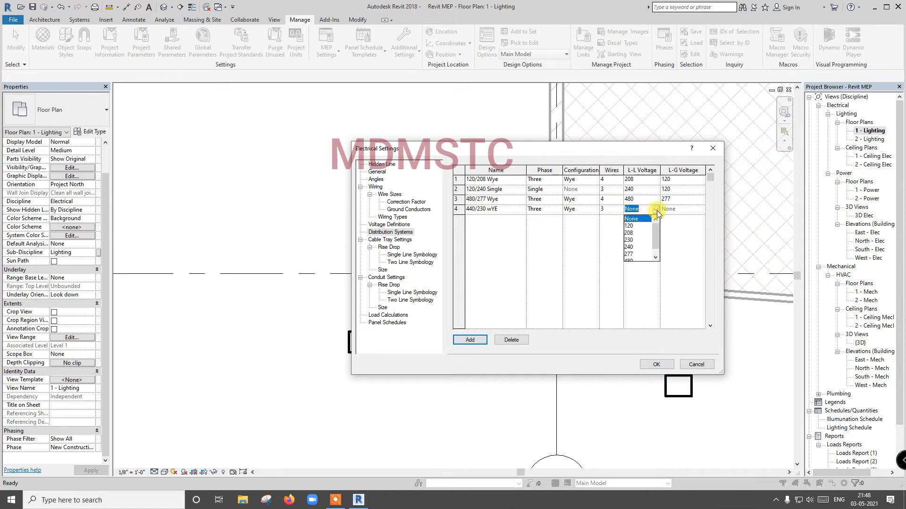
pyautogui.moveTo(657, 232); pyautogui.dragTo(655, 242)
pyautogui.click(687, 212)
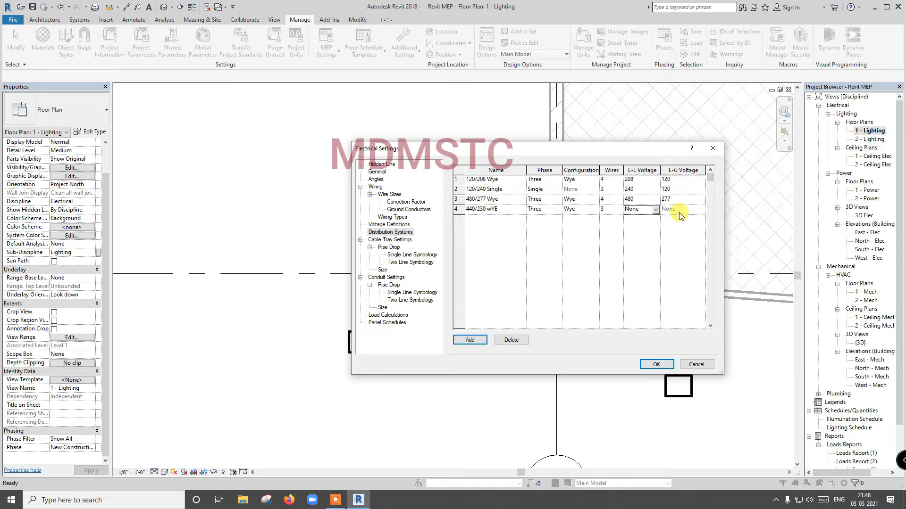
# Set the new distribution system to 4 wires and an L-G voltage of 230, and correct its name to 440/230 Wye.
pyautogui.click(614, 209)
pyautogui.click(602, 226)
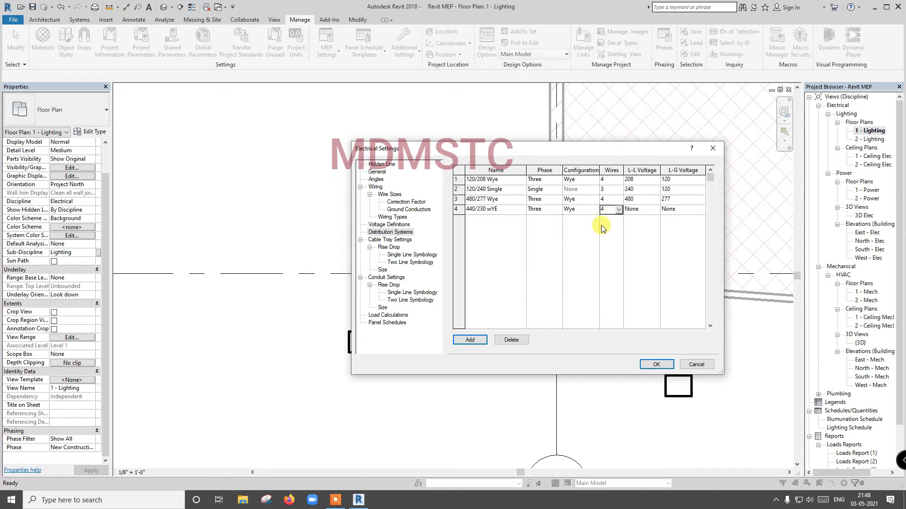
pyautogui.click(689, 209)
pyautogui.click(702, 209)
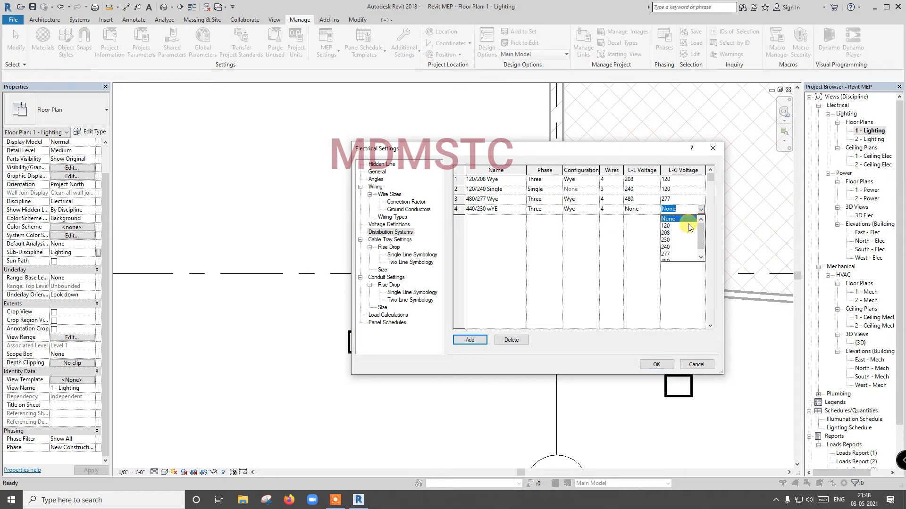
pyautogui.click(669, 240)
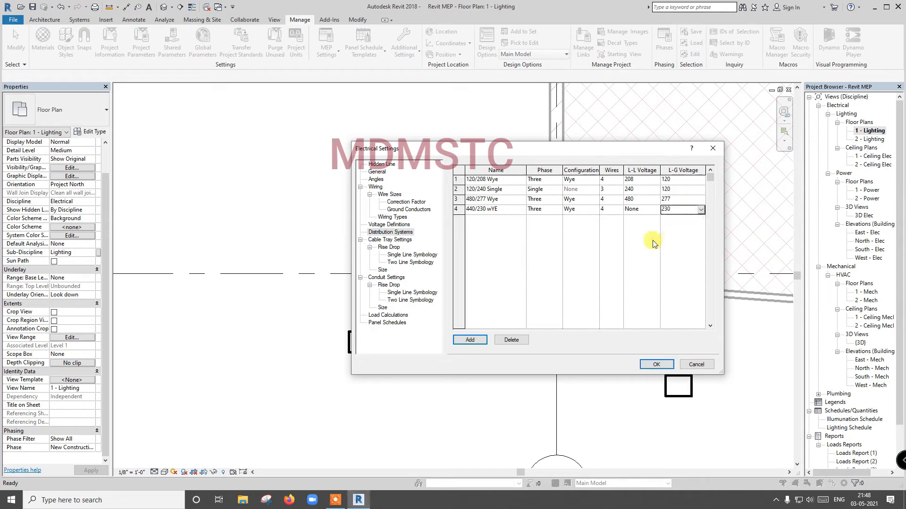
pyautogui.click(492, 213)
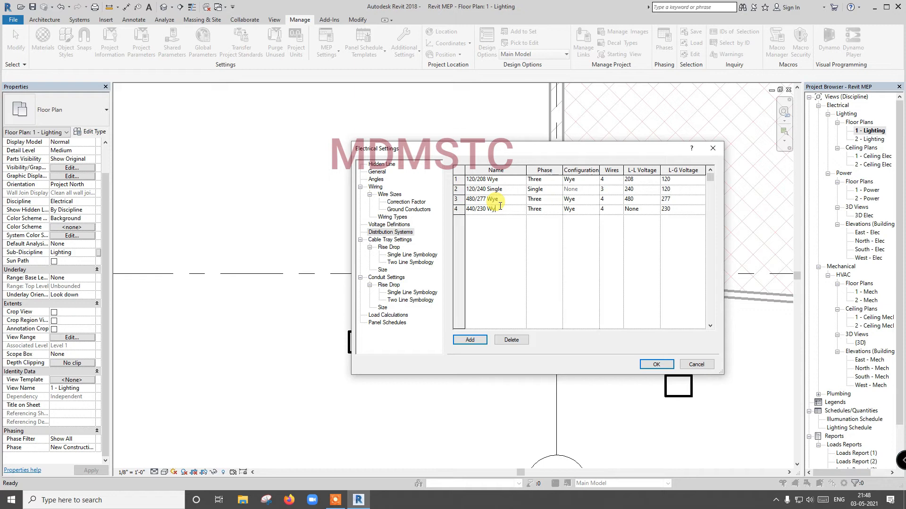
# Add a voltage definition named 440 with a value of 440 V, a minimum of 420 V and a maximum of 450 V.
pyautogui.click(394, 225)
pyautogui.click(470, 340)
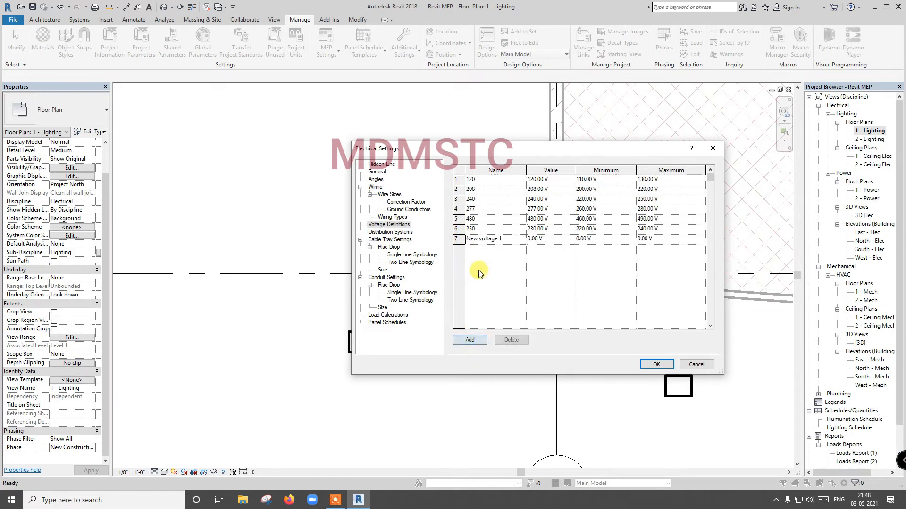
pyautogui.click(513, 240)
pyautogui.write('440')
pyautogui.press('Tab')
pyautogui.write('440')
pyautogui.press('Tab')
pyautogui.write('420')
pyautogui.press('Tab')
pyautogui.write('450')
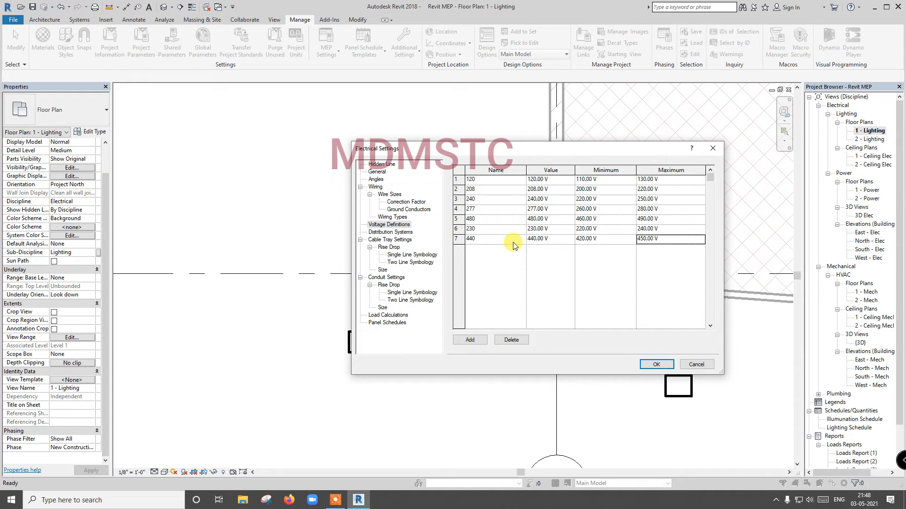
# Set the L-L voltage of the 440/230 Wye distribution system to 440 and accept the electrical settings.
pyautogui.click(401, 232)
pyautogui.click(634, 209)
pyautogui.click(655, 209)
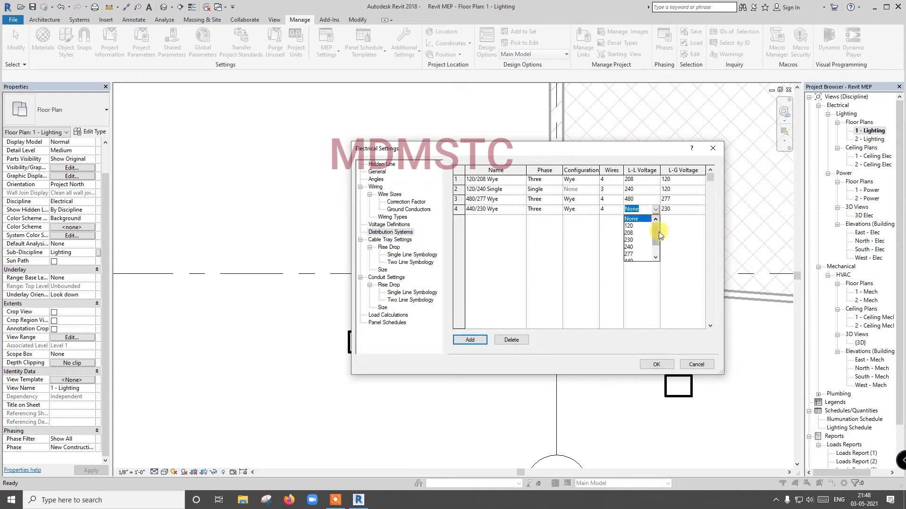
pyautogui.moveTo(658, 232); pyautogui.dragTo(659, 242)
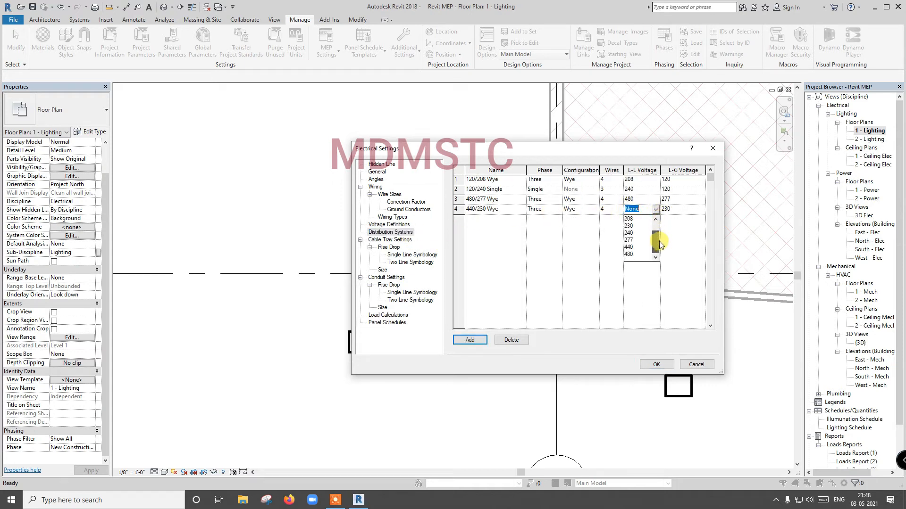
pyautogui.click(633, 247)
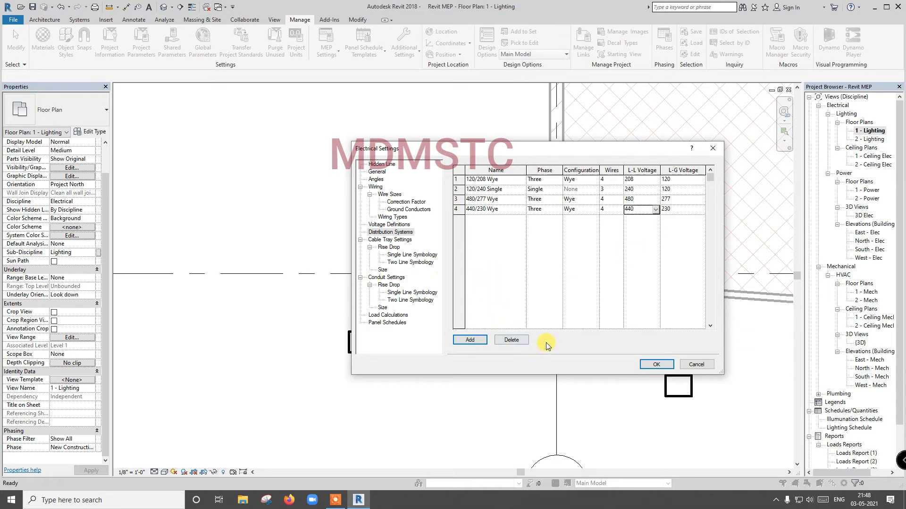
pyautogui.click(651, 366)
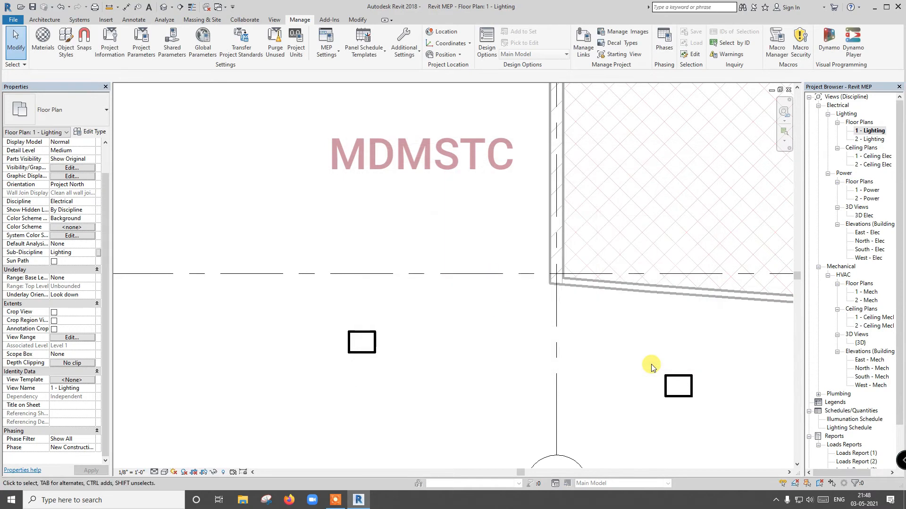
# Check the secondary distribution system options of the westernmost dry type transformer outside the building, leaving its assignment alone.
pyautogui.click(359, 350)
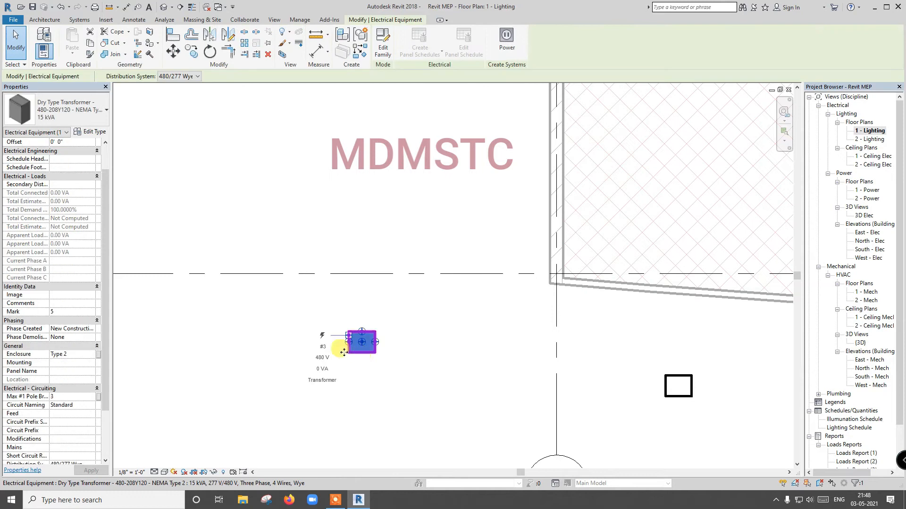
pyautogui.click(91, 185)
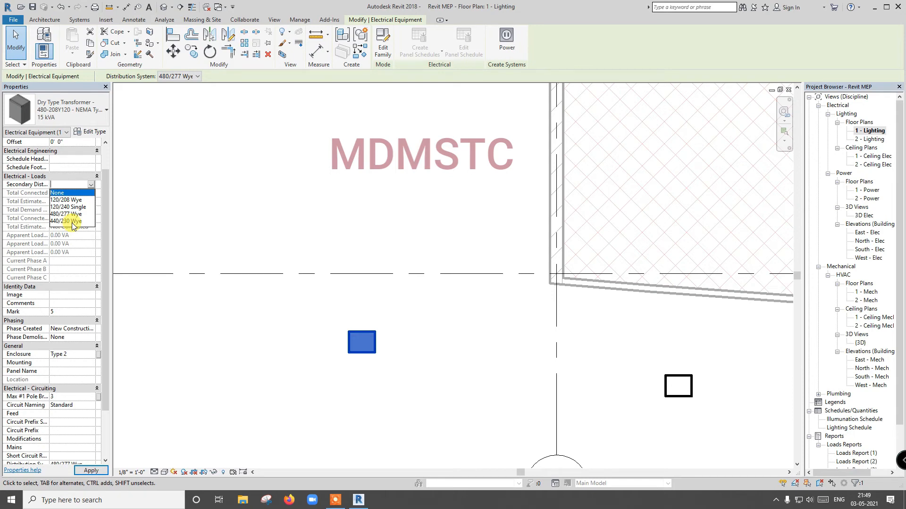
pyautogui.click(292, 219)
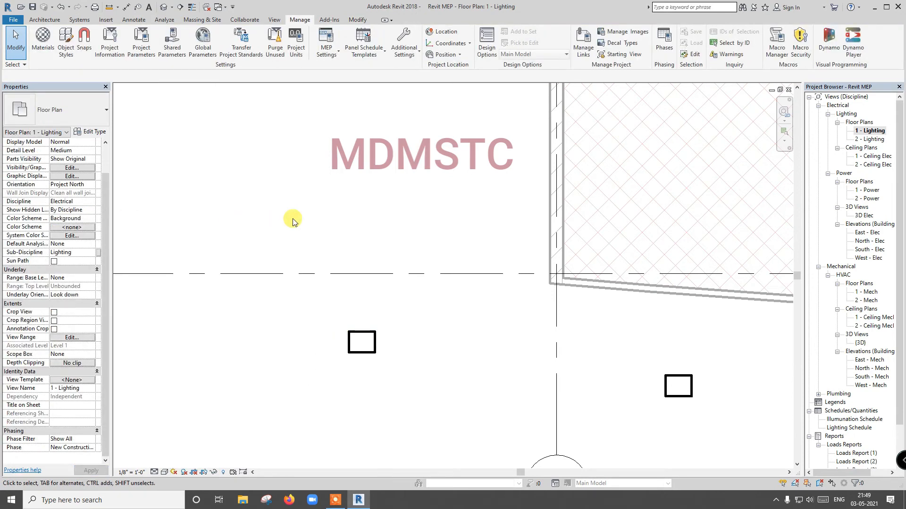
# Set the lighting values in the electrical loads of the Office space GF01 to Actual.
pyautogui.scroll(-4, 240, 228)
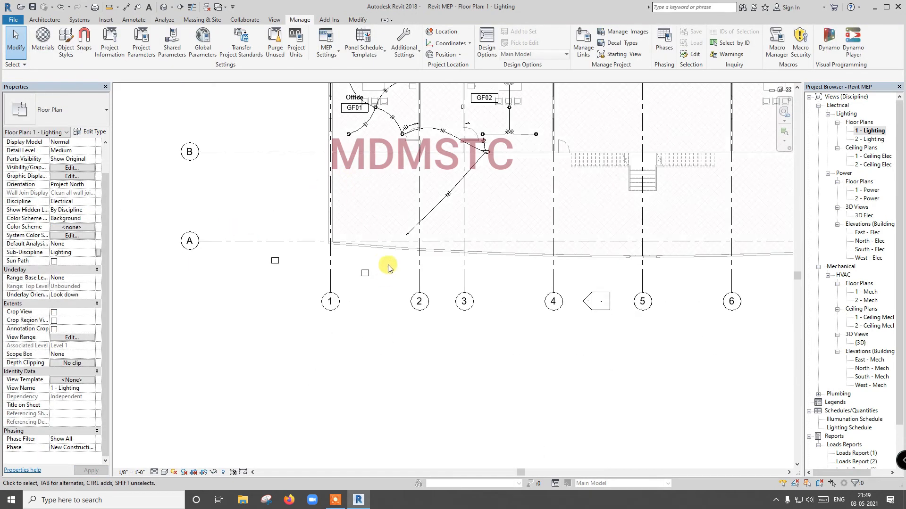
pyautogui.scroll(-2, 385, 125)
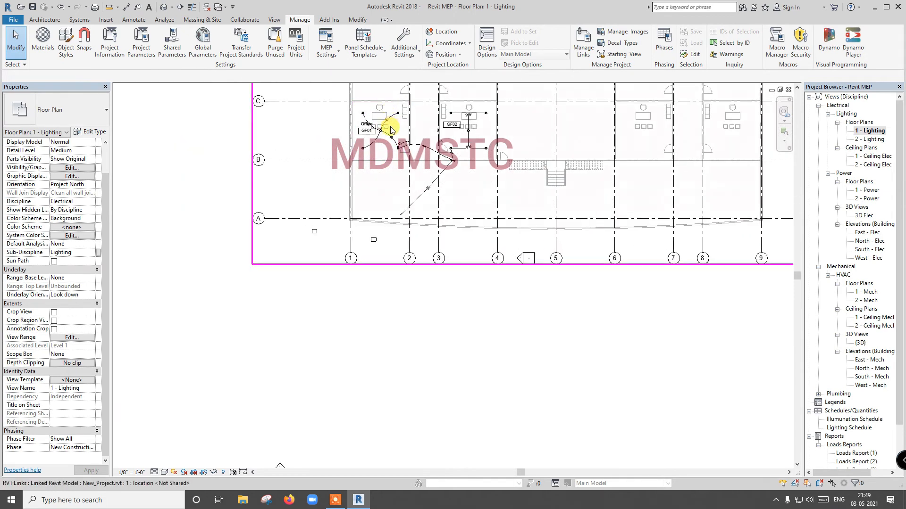
pyautogui.scroll(1, 391, 130)
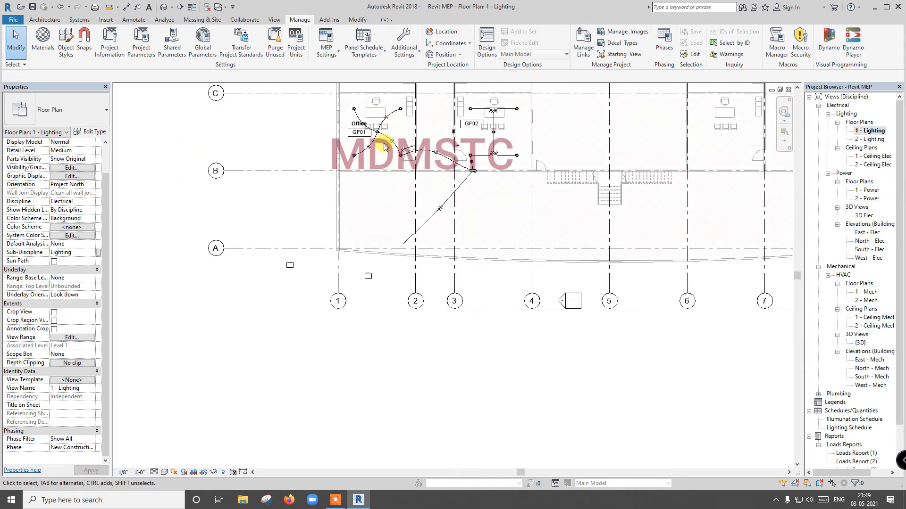
pyautogui.click(354, 105)
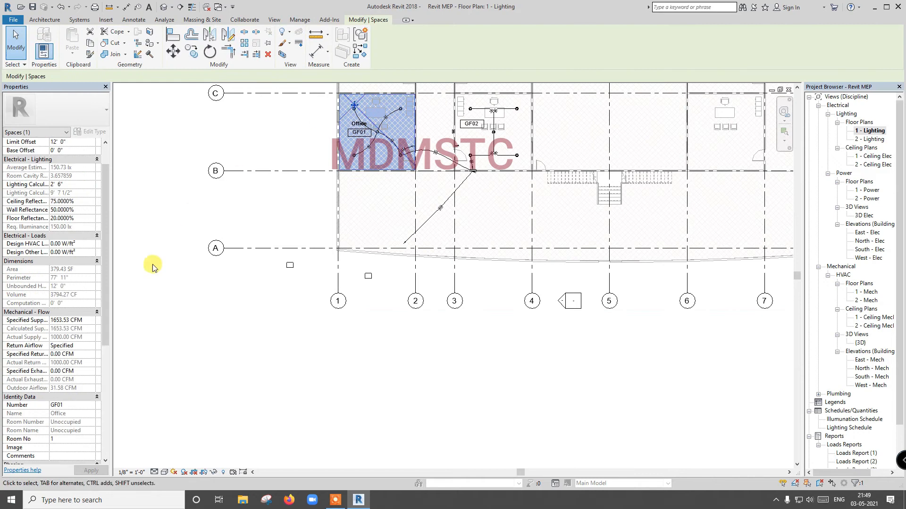
pyautogui.moveTo(106, 293); pyautogui.dragTo(104, 380)
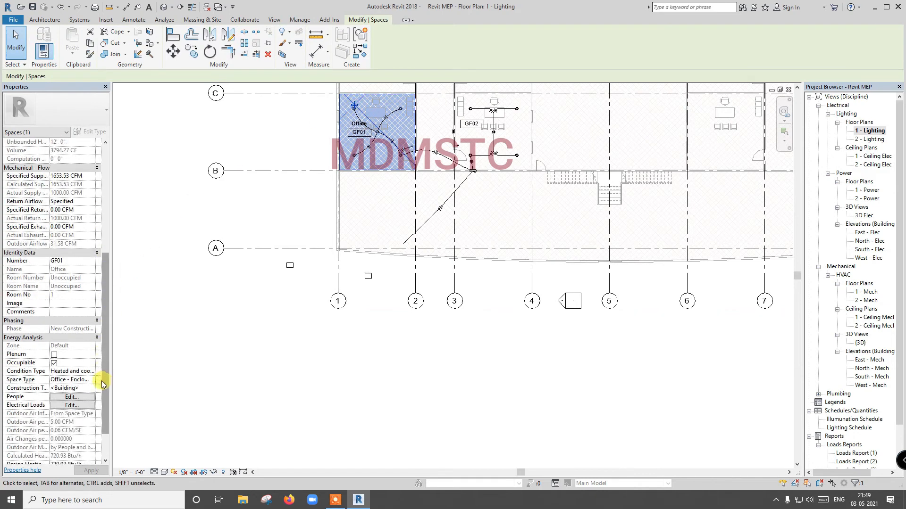
pyautogui.click(74, 407)
pyautogui.click(477, 191)
pyautogui.click(470, 212)
pyautogui.click(419, 320)
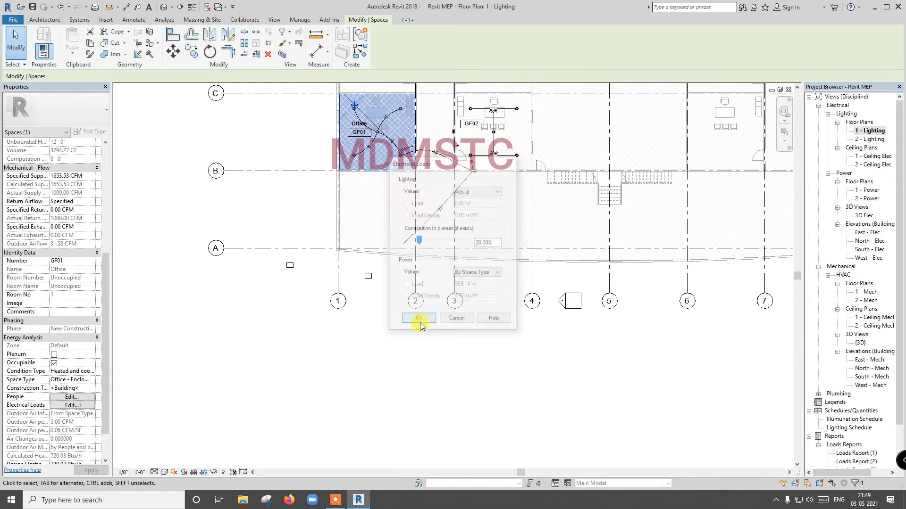
pyautogui.click(421, 325)
# Reopen the electrical settings and review the cable tray settings, their rise/drop symbology and the cable tray sizes.
pyautogui.press('e')
pyautogui.press('s')
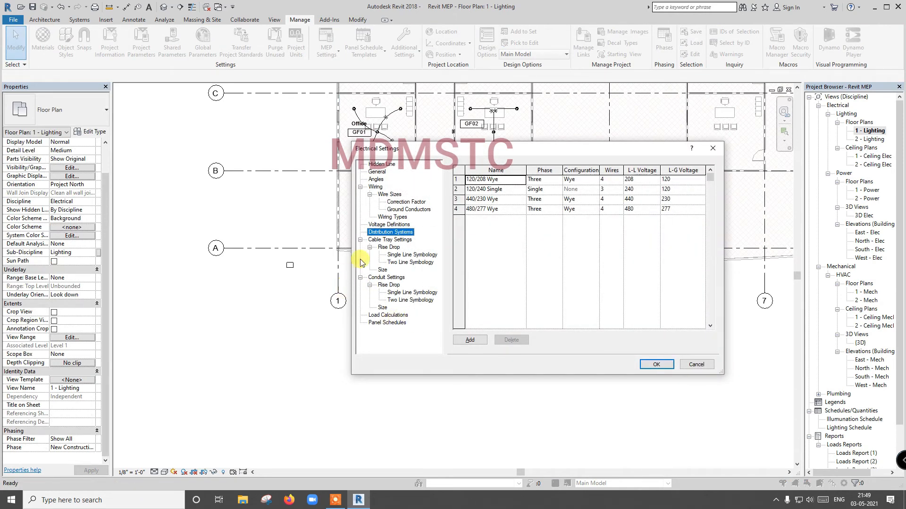
pyautogui.click(388, 240)
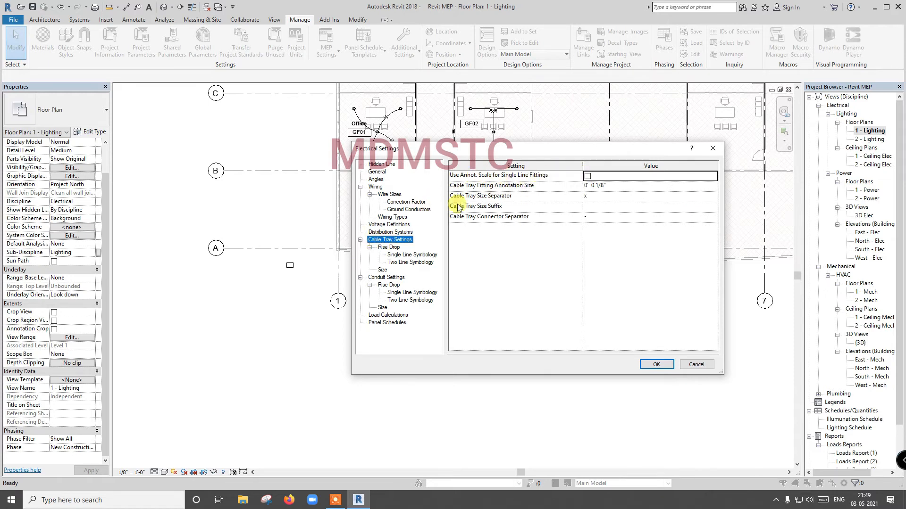
pyautogui.click(390, 247)
pyautogui.click(399, 256)
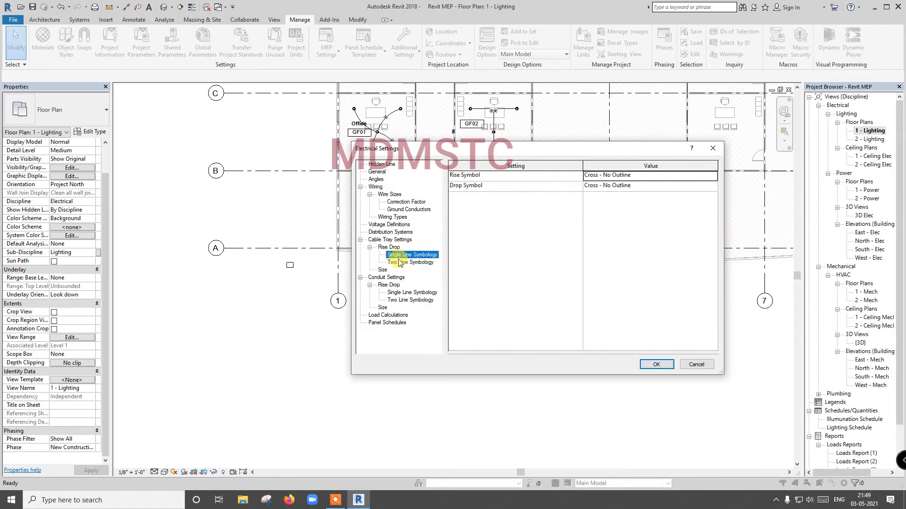
pyautogui.click(399, 263)
pyautogui.click(383, 271)
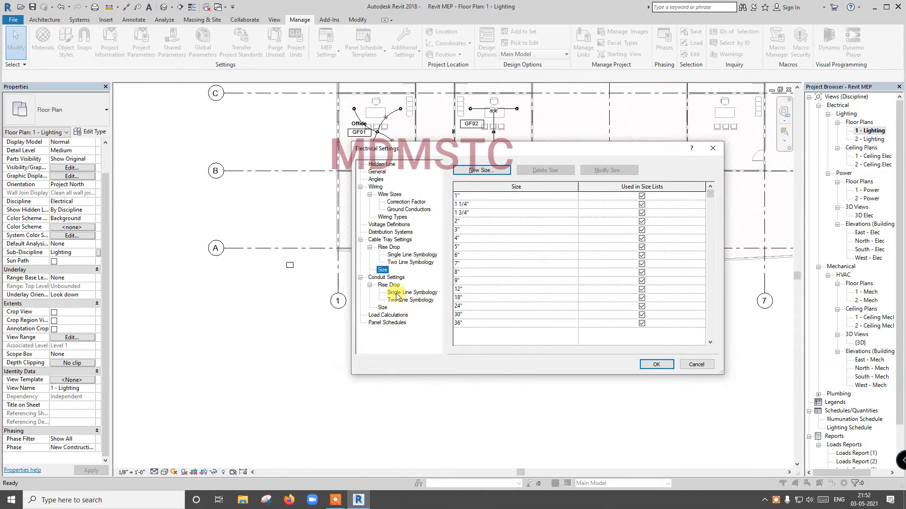
# Review the conduit settings, their rise/drop symbology, and the conduit sizes with the available standards.
pyautogui.click(392, 278)
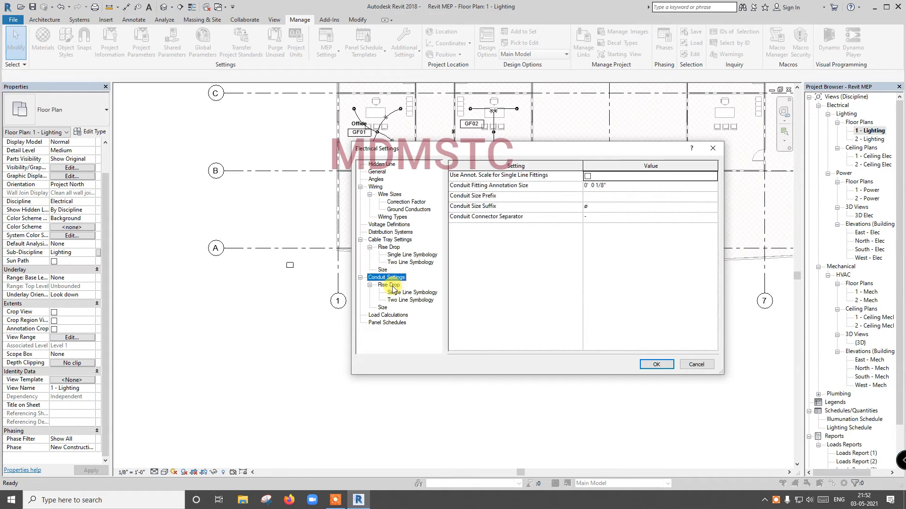
pyautogui.click(393, 285)
pyautogui.click(407, 293)
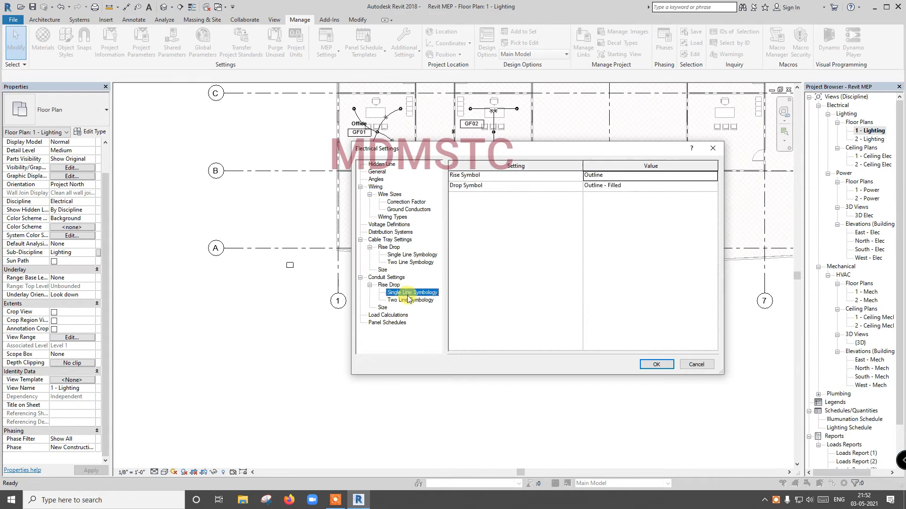
pyautogui.click(408, 300)
pyautogui.click(383, 309)
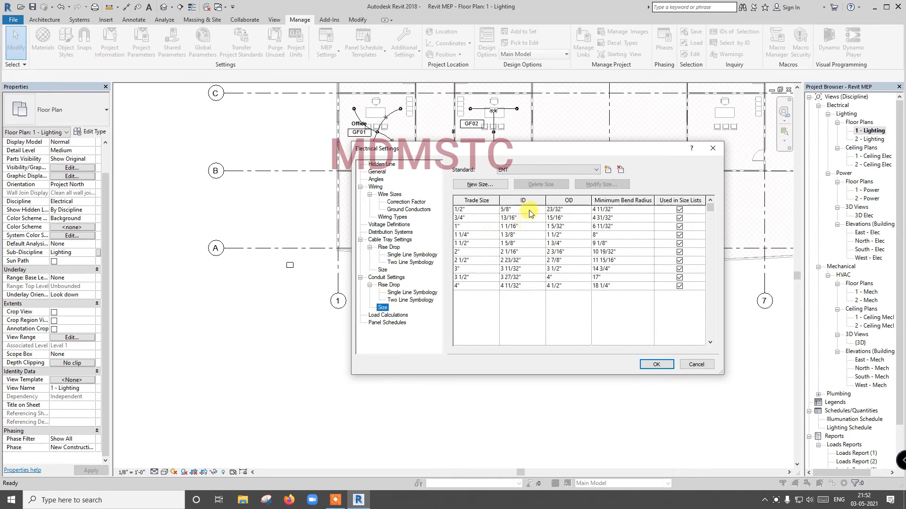
pyautogui.click(556, 170)
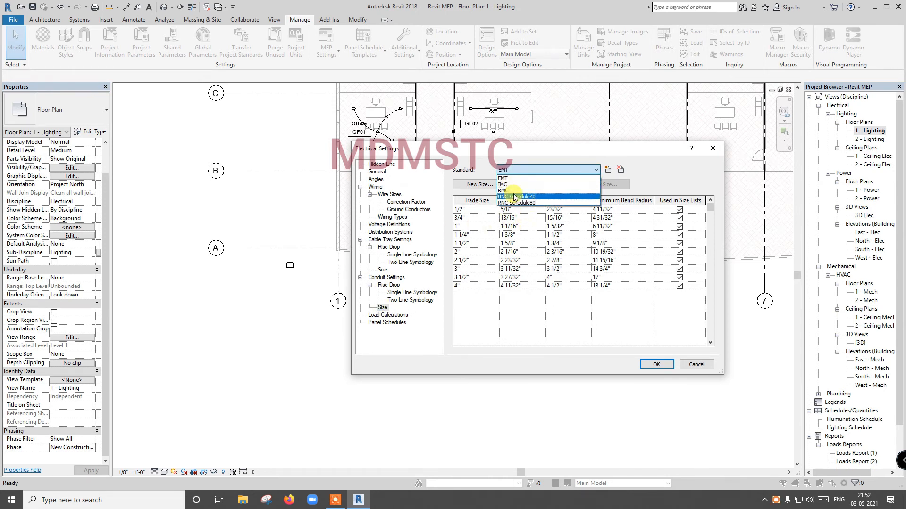
pyautogui.click(529, 171)
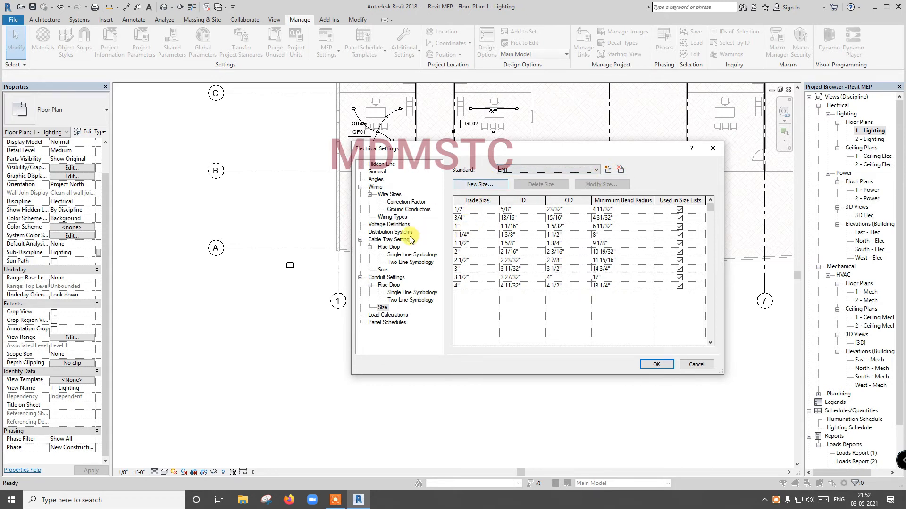
# Compare the cable tray sizes with the conduit sizes and look through the conduit standards again.
pyautogui.click(383, 271)
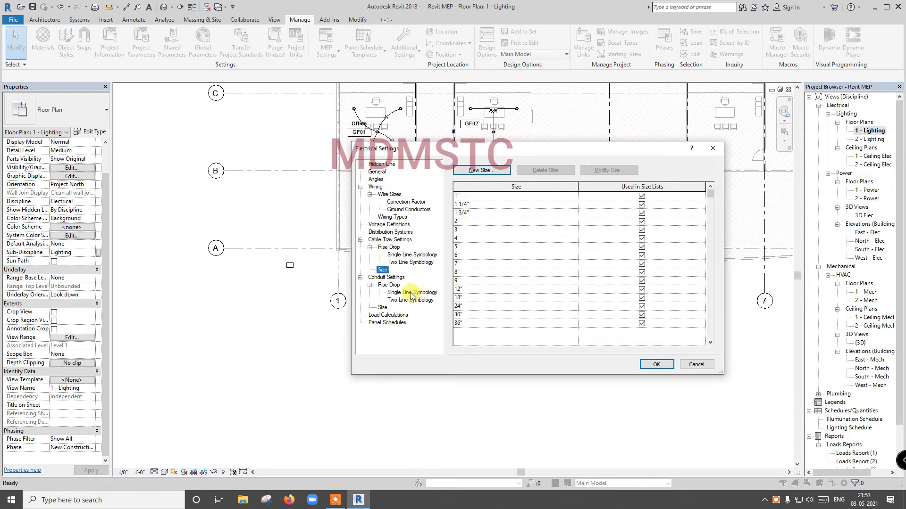
pyautogui.click(382, 309)
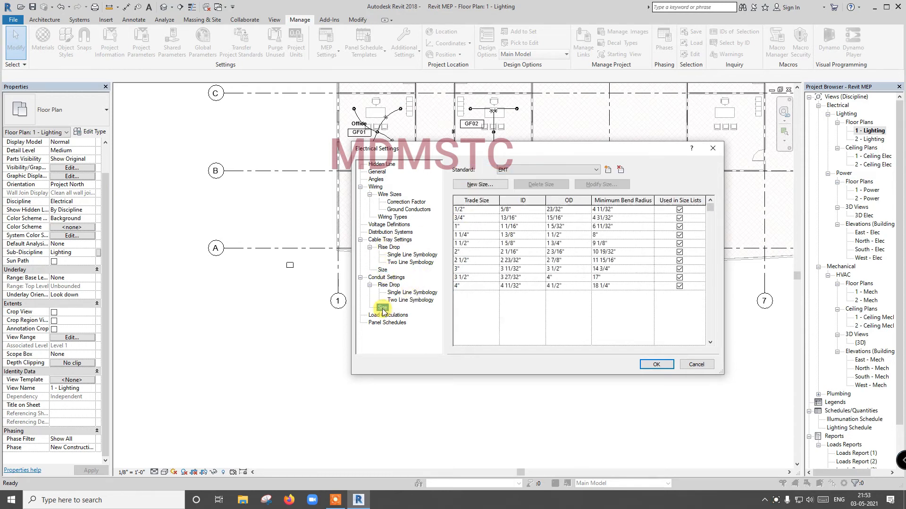
pyautogui.click(529, 170)
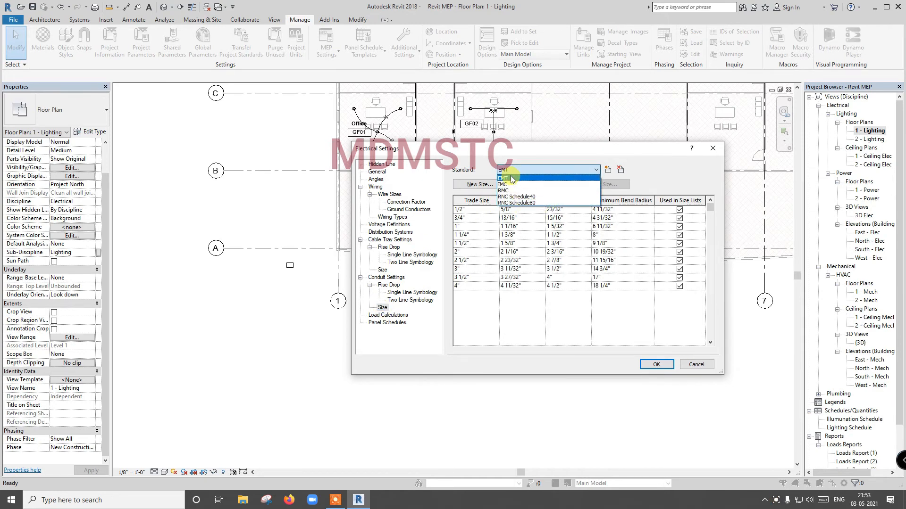
pyautogui.click(543, 170)
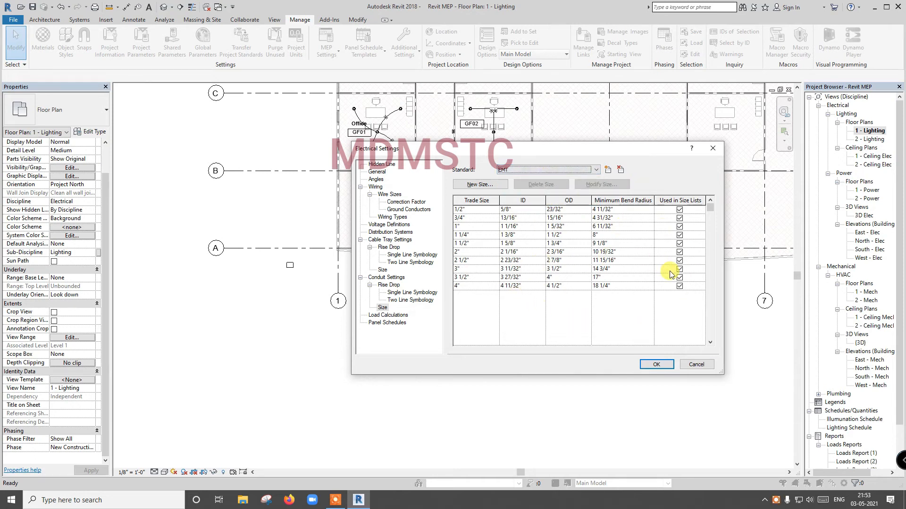
# Show the load calculation settings.
pyautogui.click(388, 316)
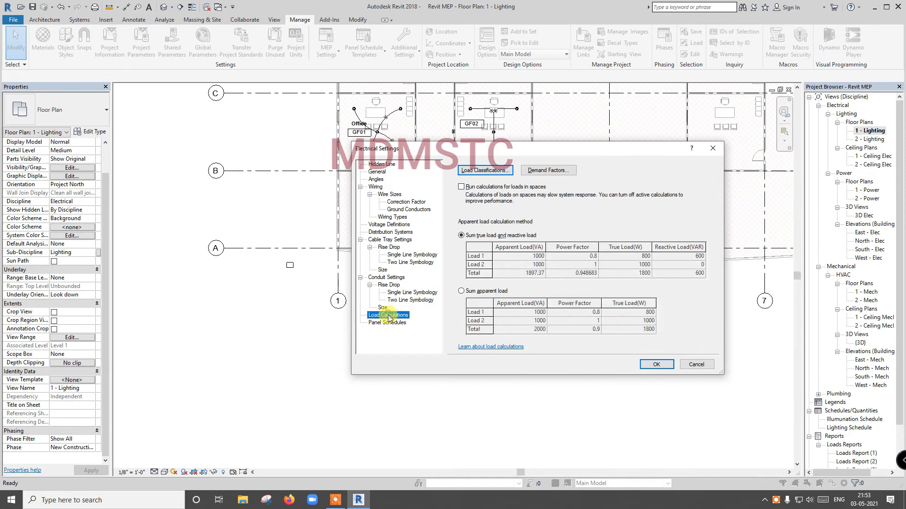